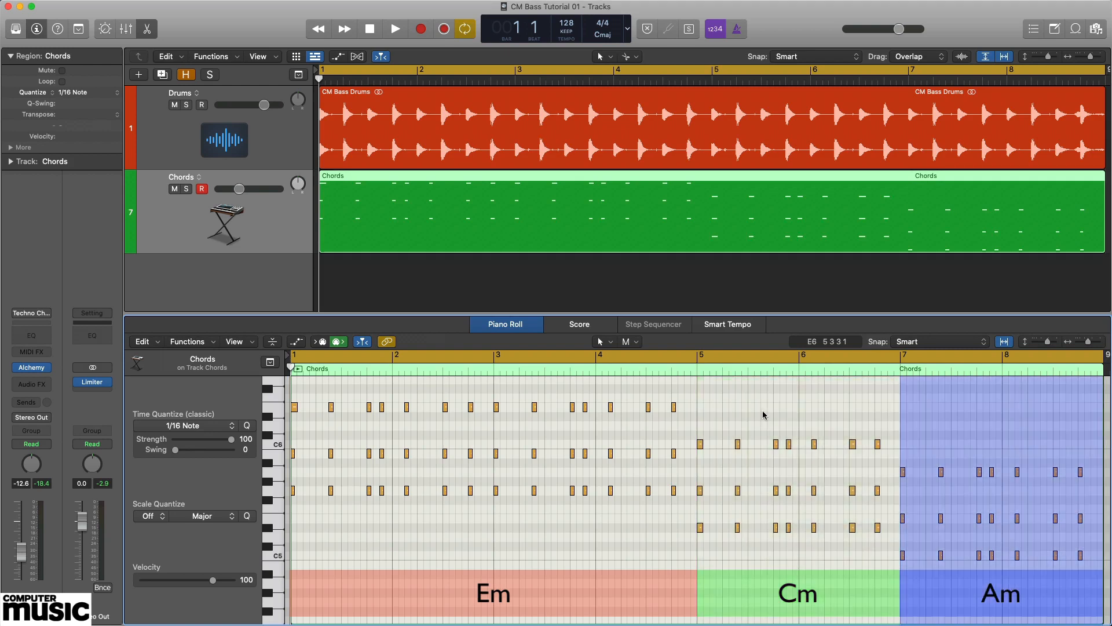
# Play back the drums and chords, and audition the E, C and A root notes of the Em, Cm and Am chords
pyautogui.press('space')
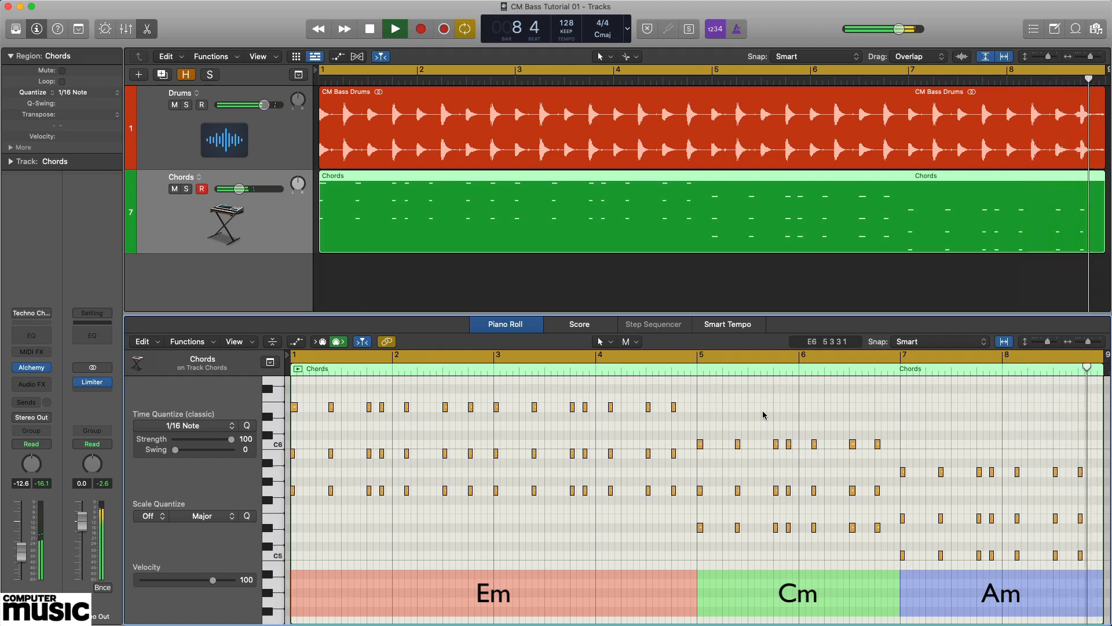
pyautogui.press('space')
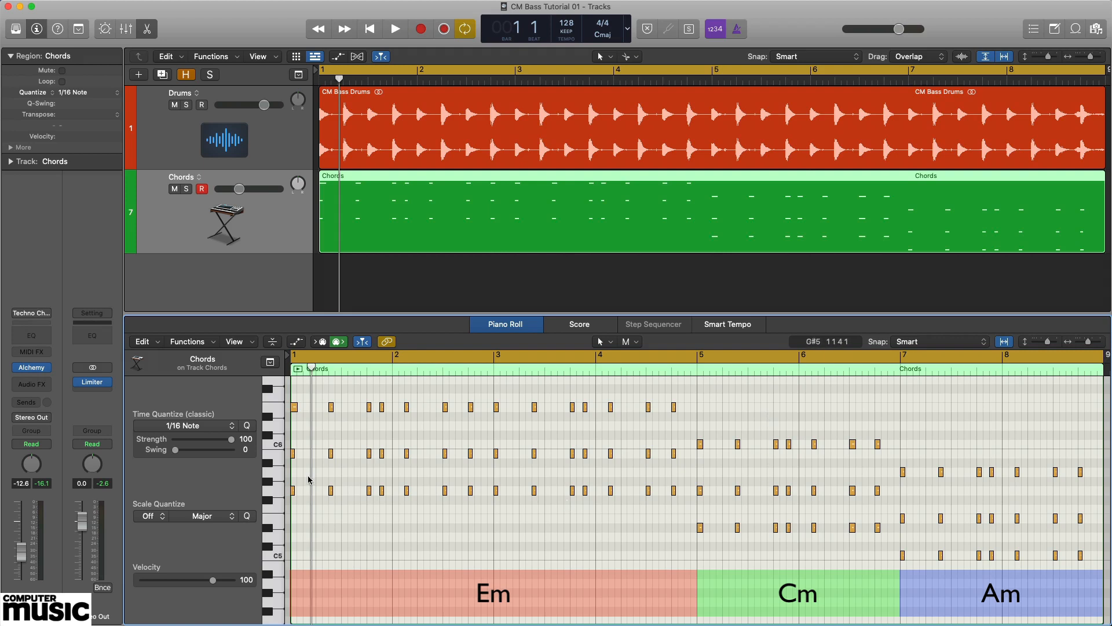
pyautogui.click(276, 412)
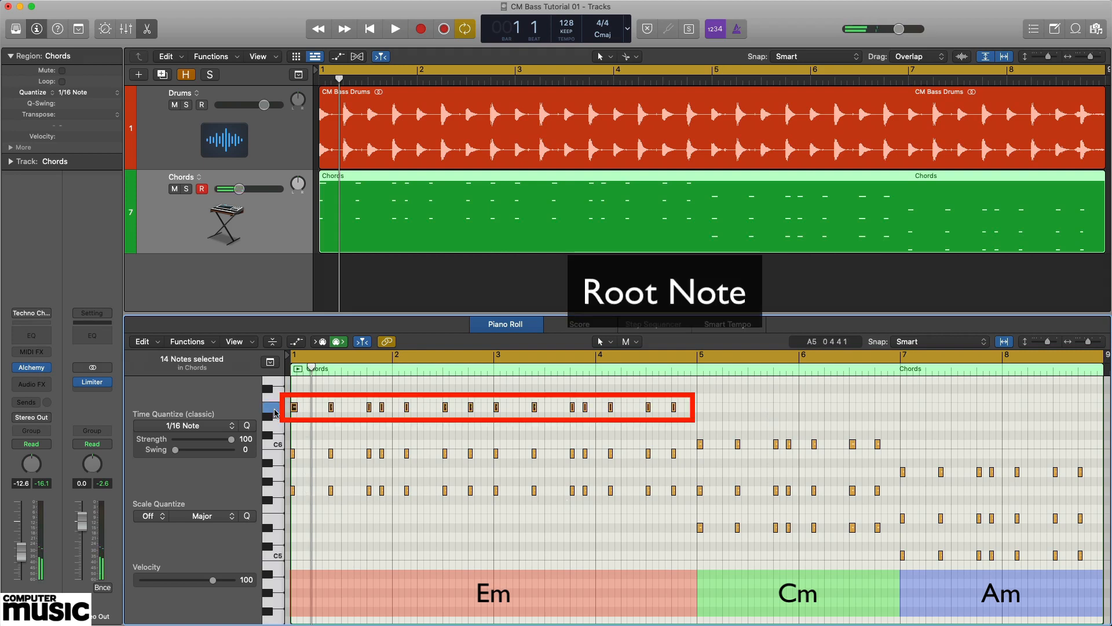
pyautogui.click(278, 445)
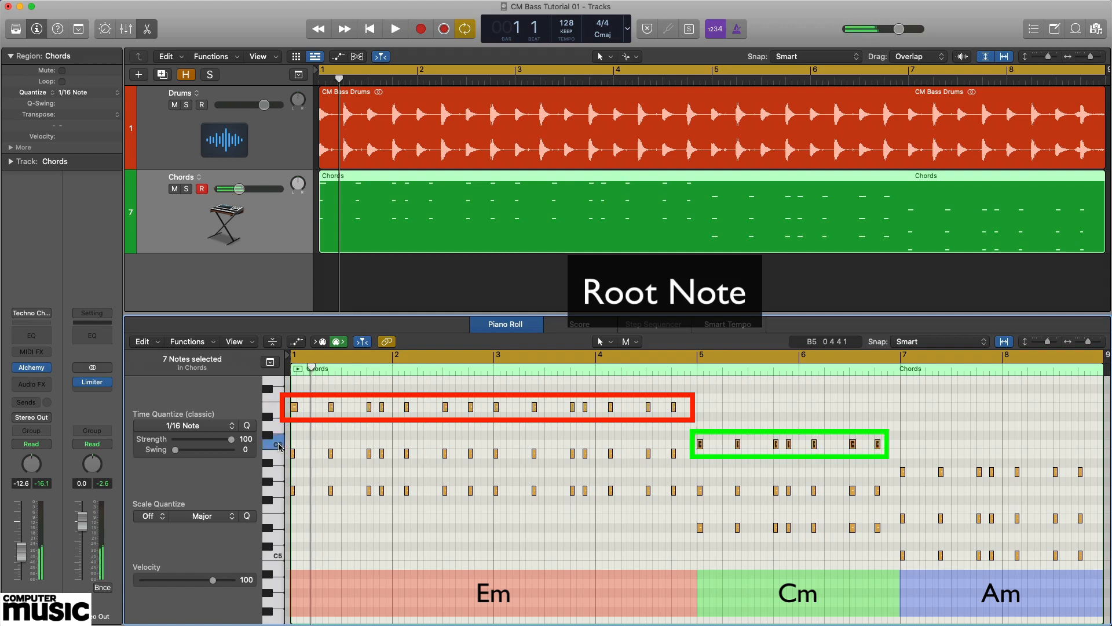
pyautogui.click(280, 473)
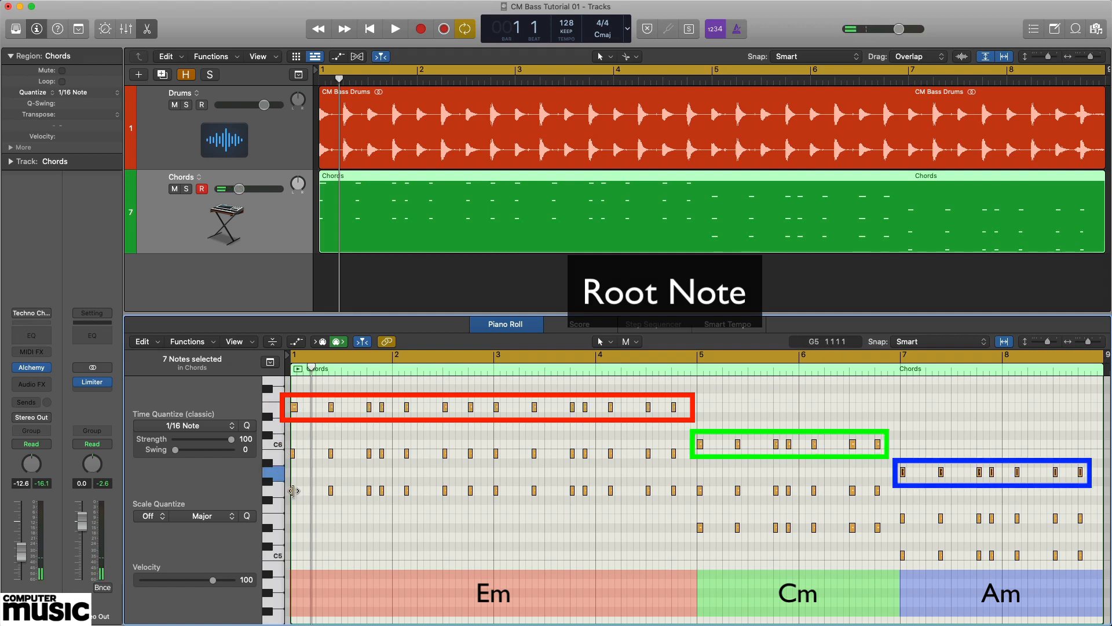
pyautogui.press('Right')
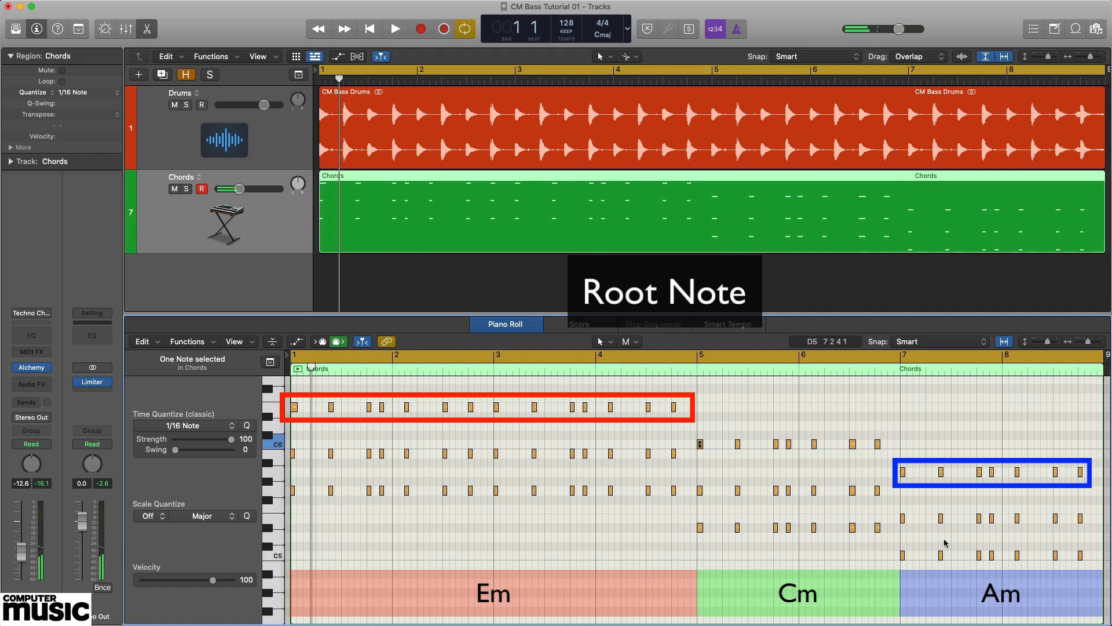
pyautogui.click(903, 556)
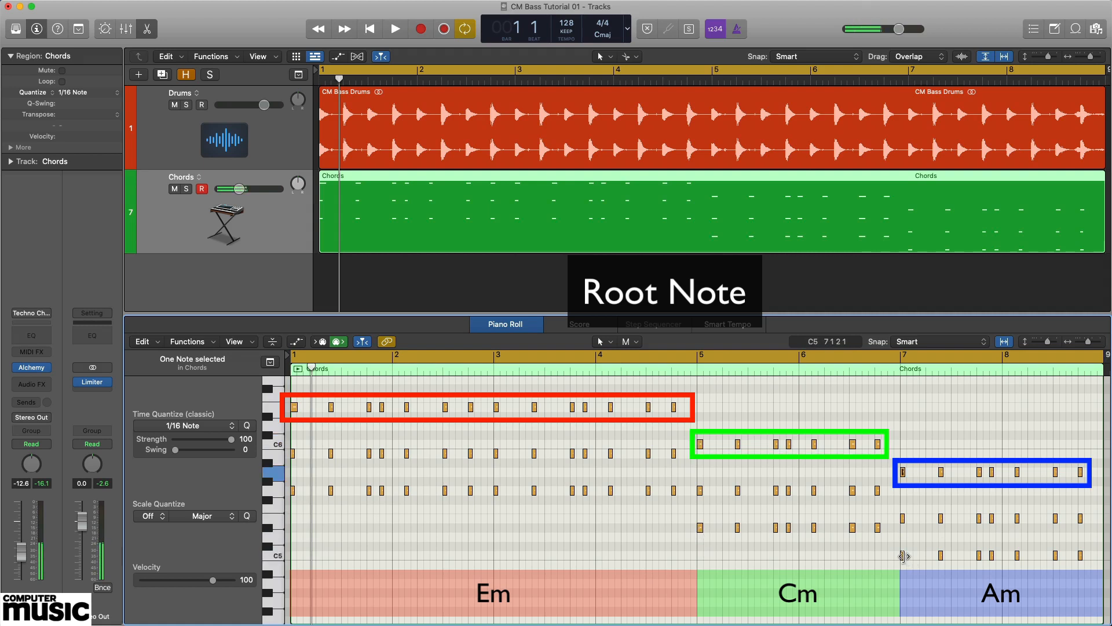
# Play back the drums and chords loop, and the arrangement with the Chord Hit and CM Bass tracks
pyautogui.press('space')
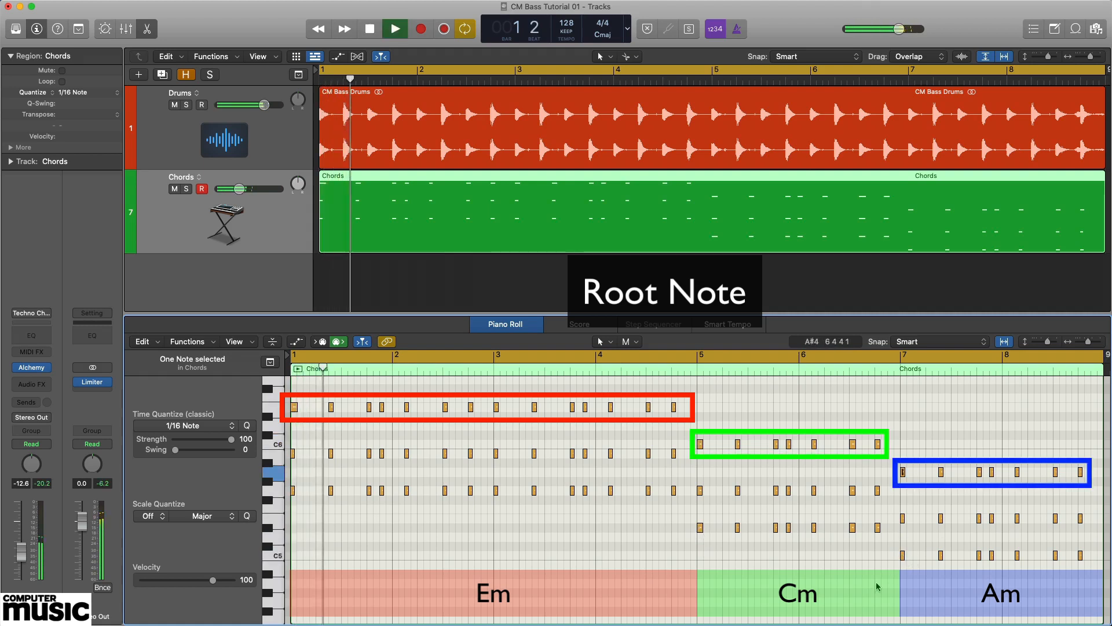
pyautogui.click(853, 578)
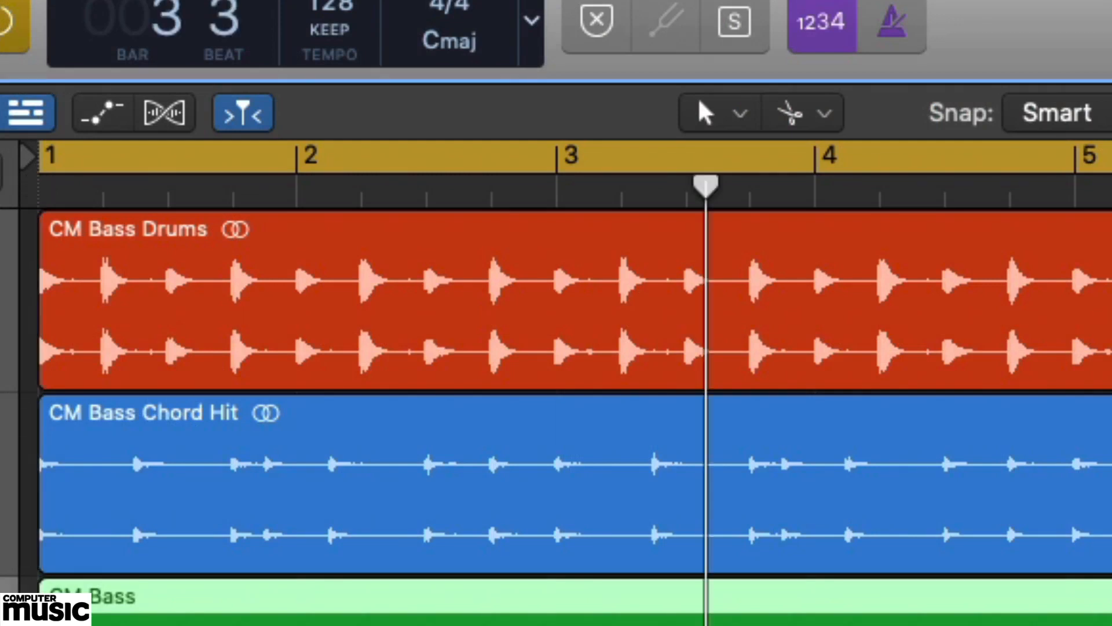
pyautogui.press('s')
pyautogui.press('space')
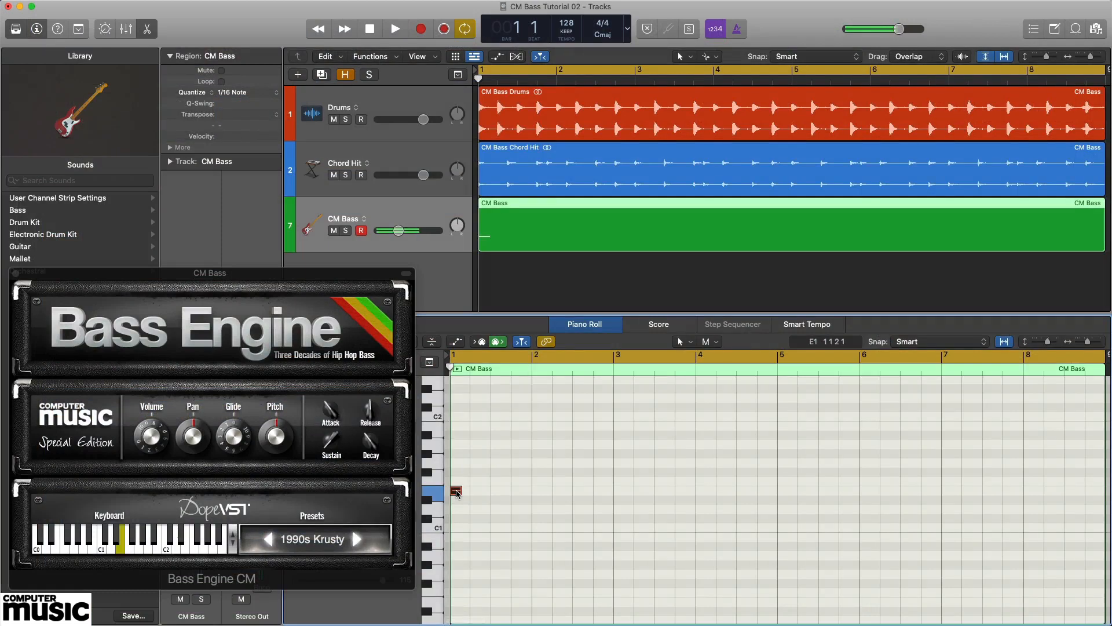
# Copy the E1 bass note onto every beat, placing bars 1–4 on E1, bars 5–6 on C2 and bars 7–8 on A1, and play it back
pyautogui.moveTo(457, 493); pyautogui.dragTo(501, 495)
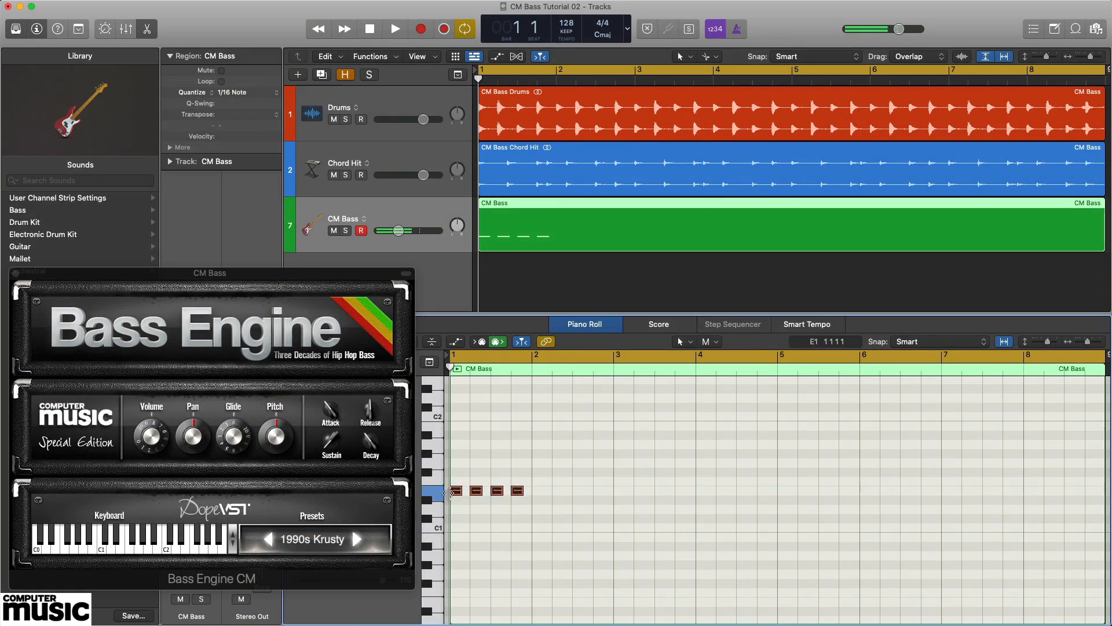
pyautogui.moveTo(458, 493); pyautogui.dragTo(538, 493)
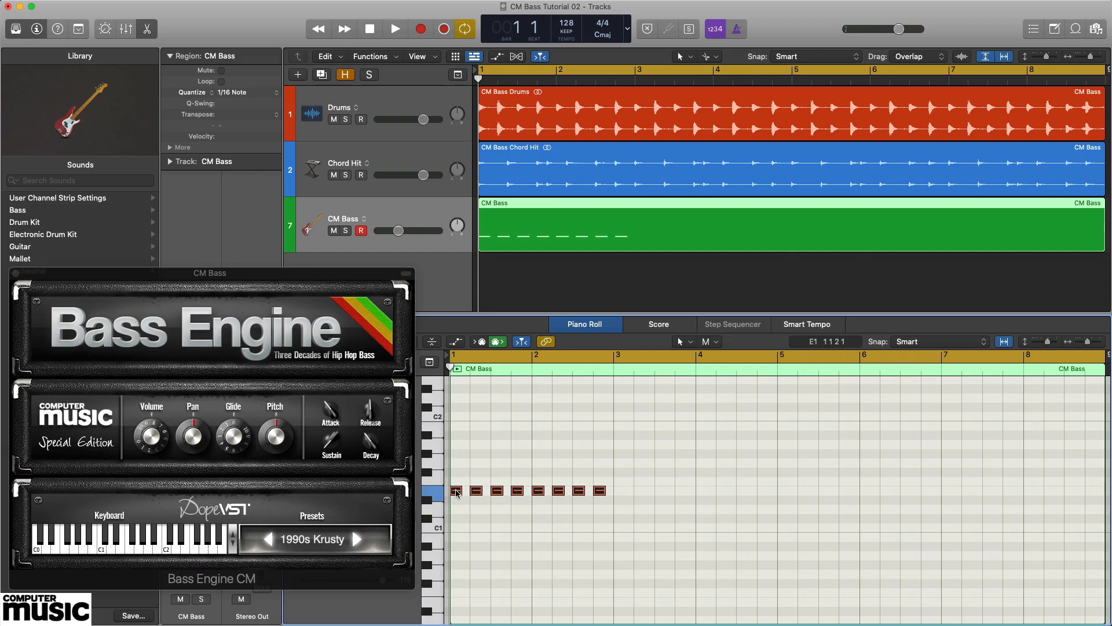
pyautogui.moveTo(458, 493); pyautogui.dragTo(950, 445)
pyautogui.press('space')
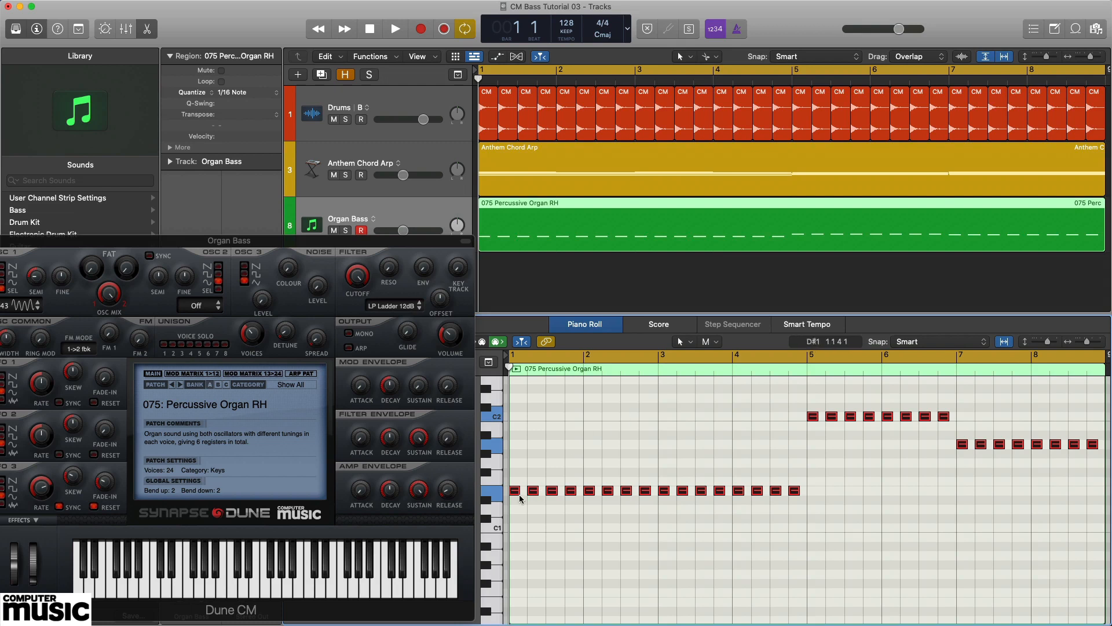
# Shift all Organ Bass notes an eighth note later so they fall on the offbeats, and play back the result
pyautogui.moveTo(514, 493); pyautogui.dragTo(523, 493)
pyautogui.press('space')
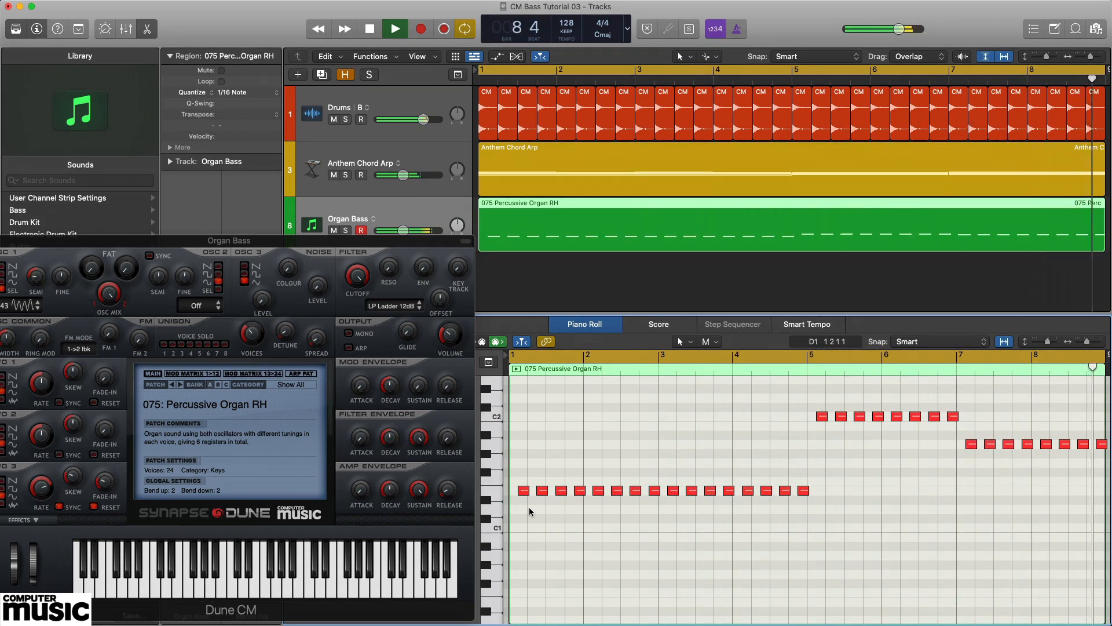
pyautogui.press('super+a')
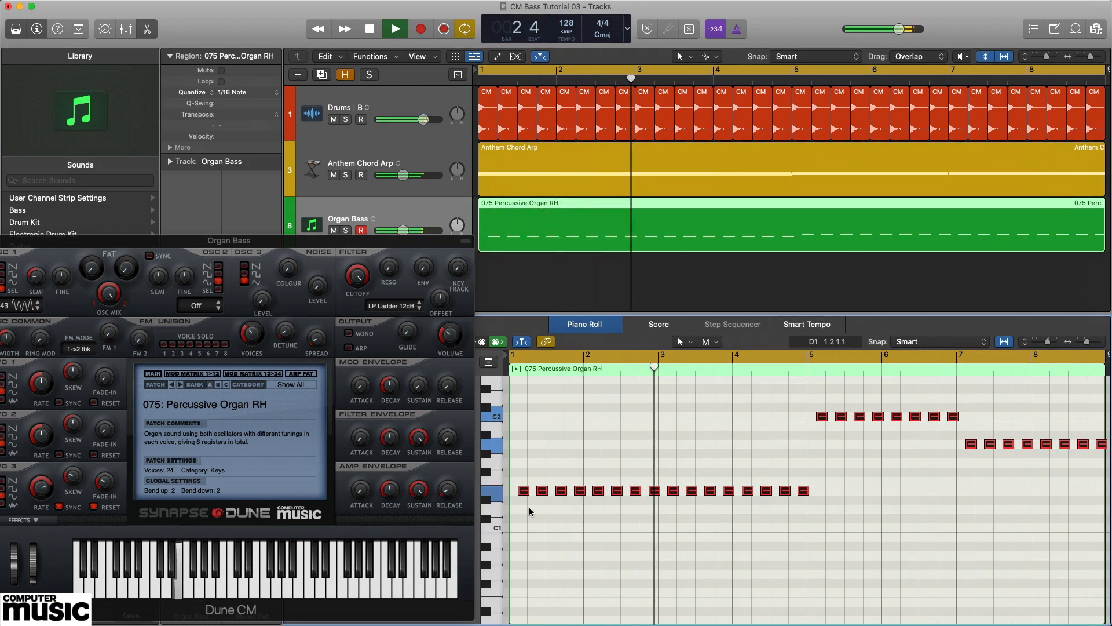
pyautogui.click(530, 509)
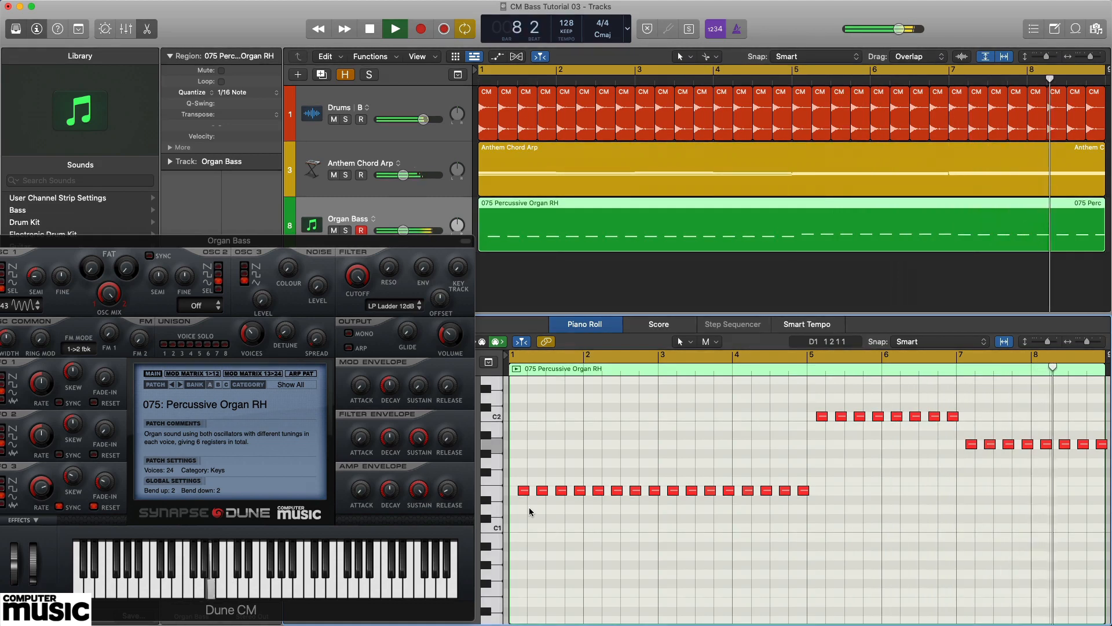
pyautogui.press('space')
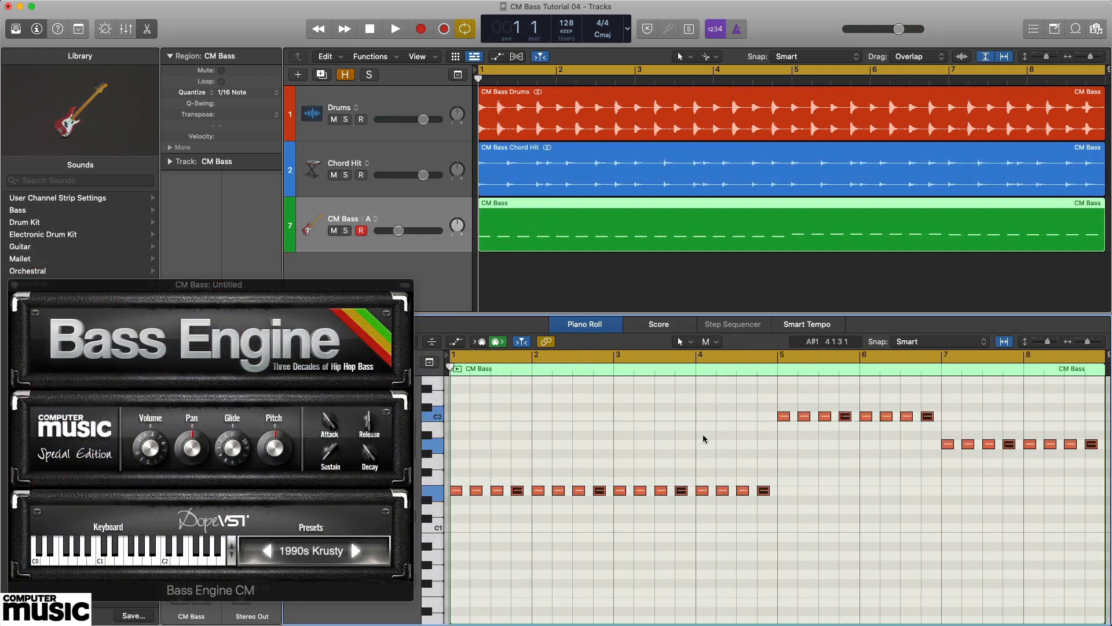
# Delete the selected fourth-beat note from each bar of the CM Bass part during playback
pyautogui.press('space')
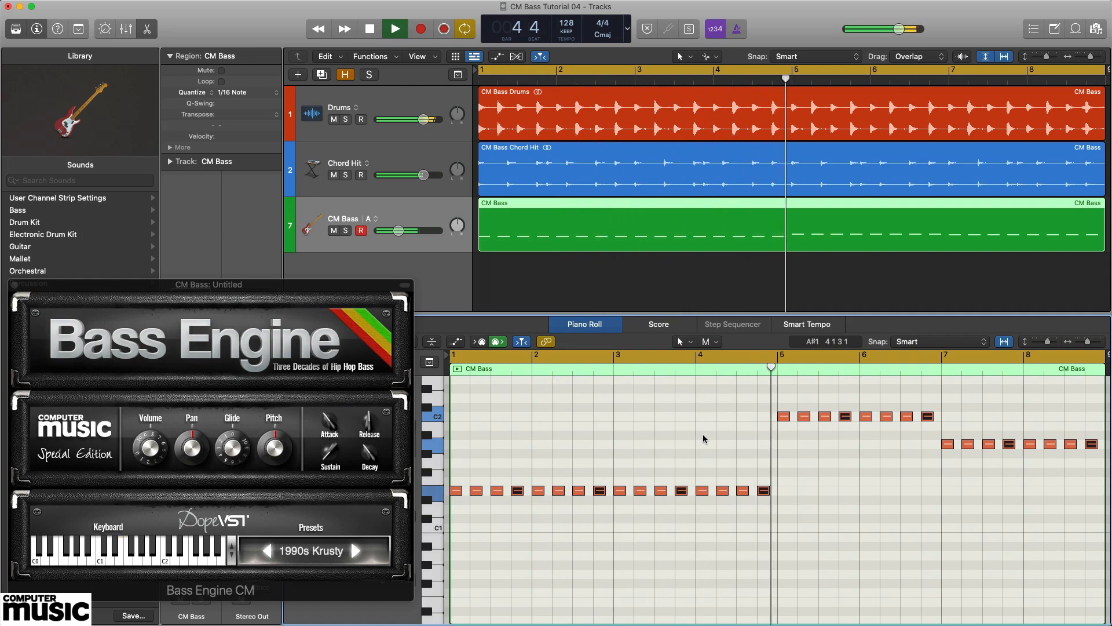
pyautogui.press('Delete')
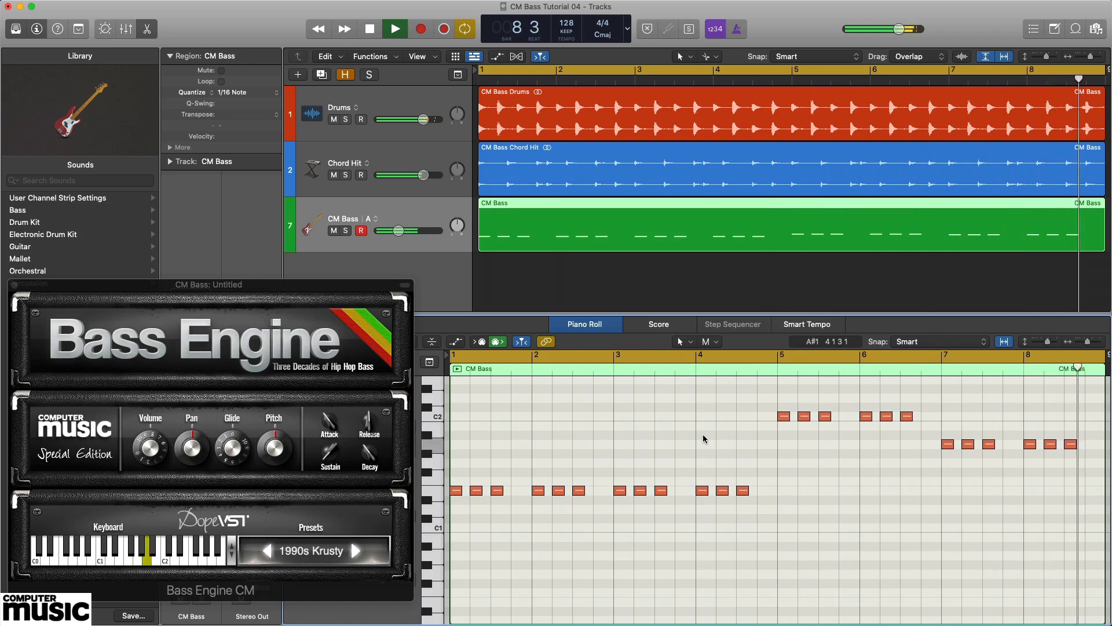
pyautogui.press('space')
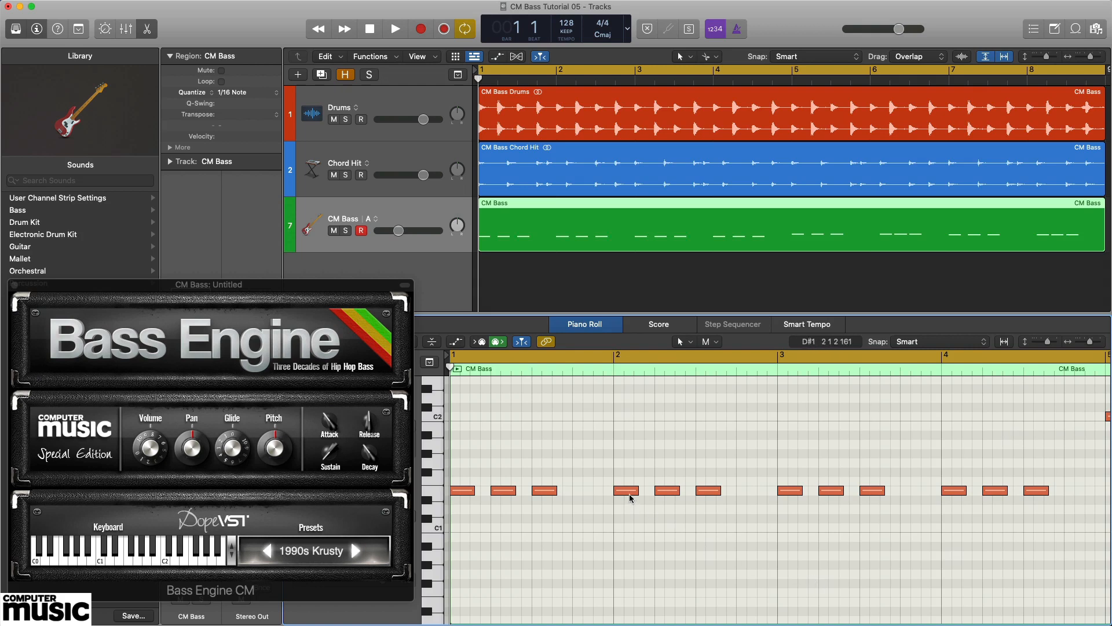
# In bars 2 and 4, move the first bass note an eighth later and the second a sixteenth later, and play back the part
pyautogui.moveTo(626, 495); pyautogui.dragTo(681, 496)
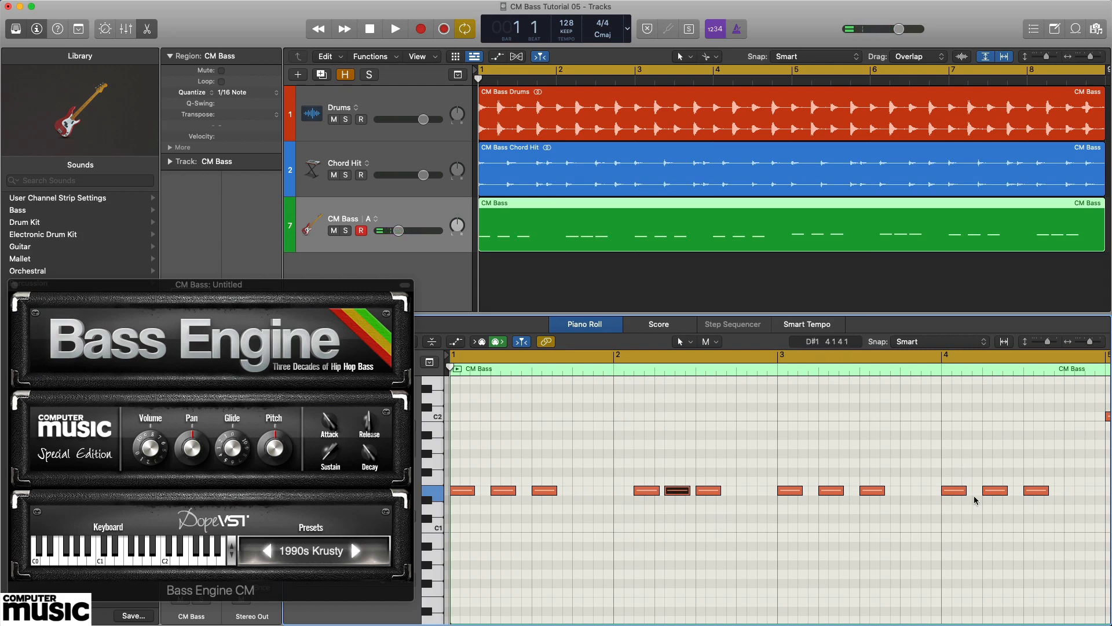
pyautogui.moveTo(948, 490); pyautogui.dragTo(1006, 498)
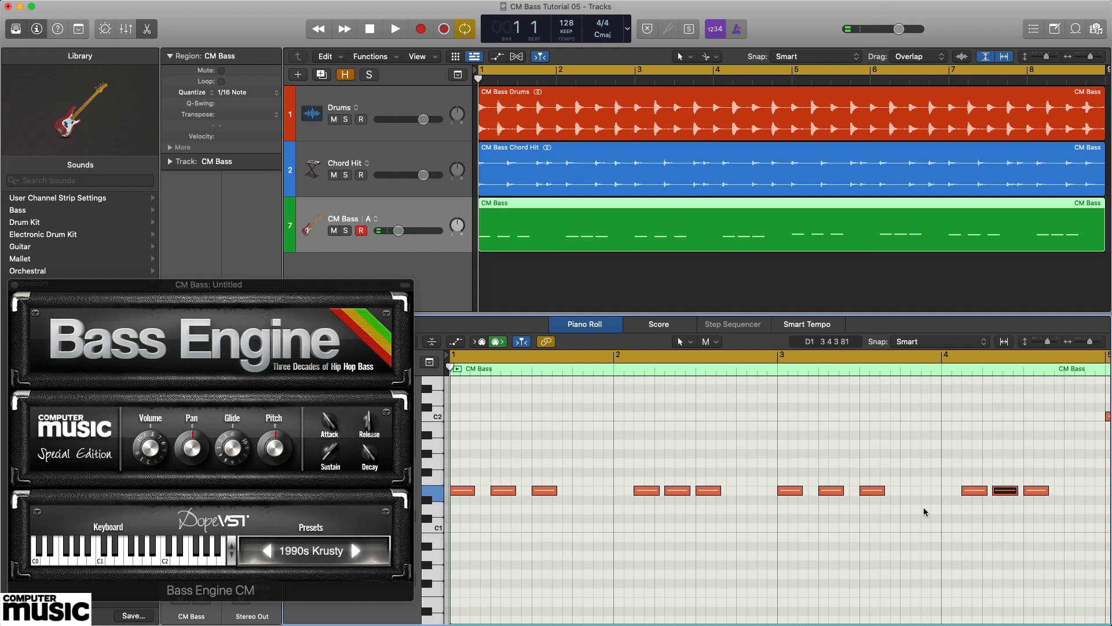
pyautogui.press('space')
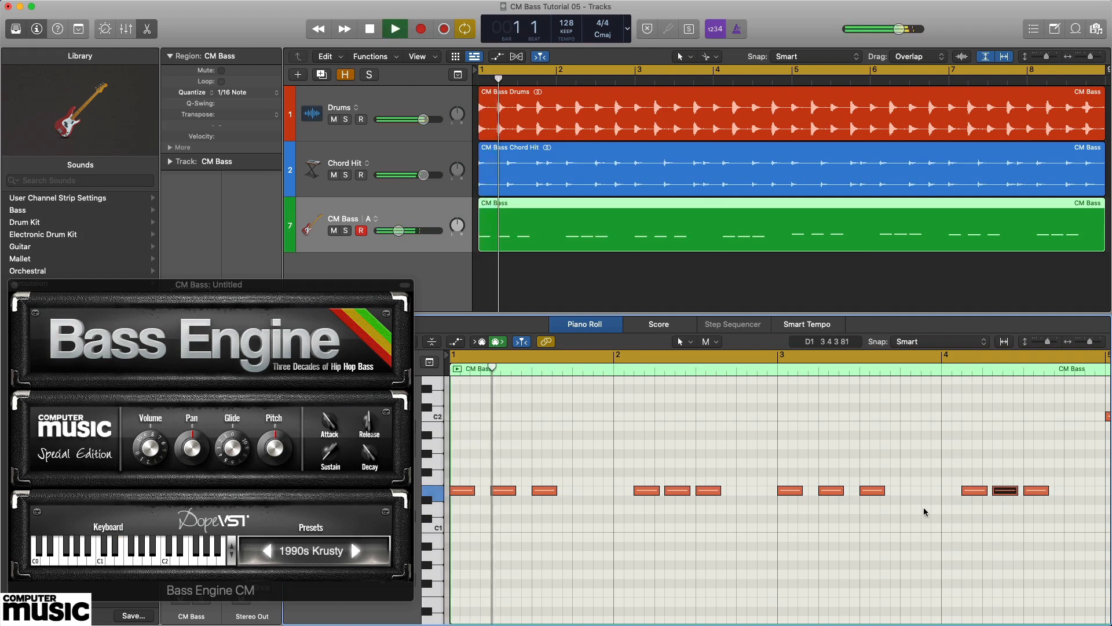
pyautogui.click(924, 507)
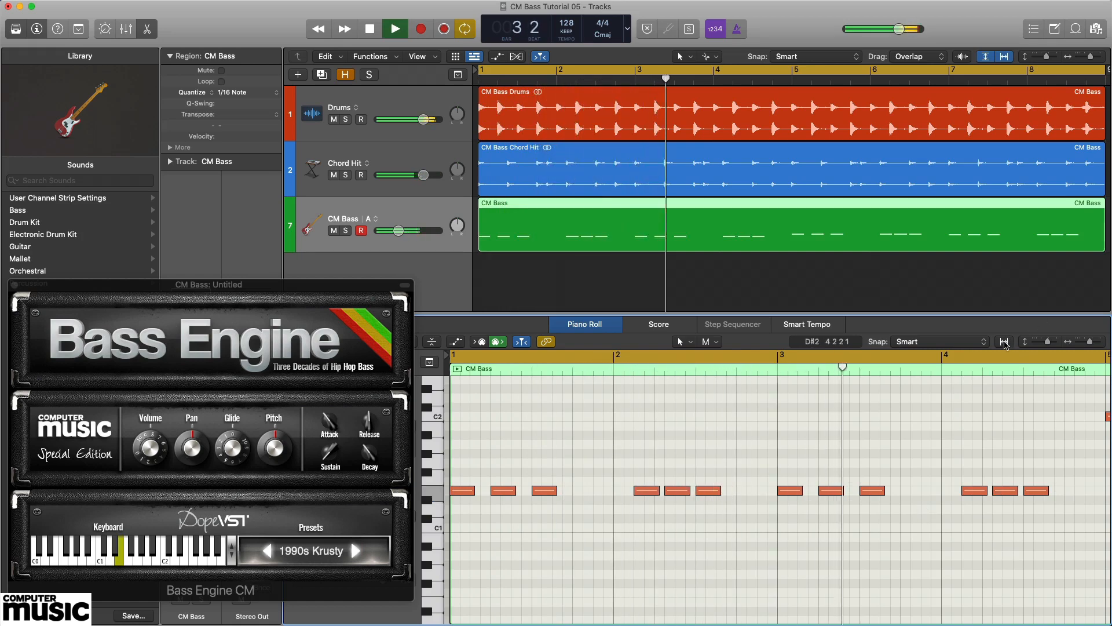
pyautogui.click(1005, 343)
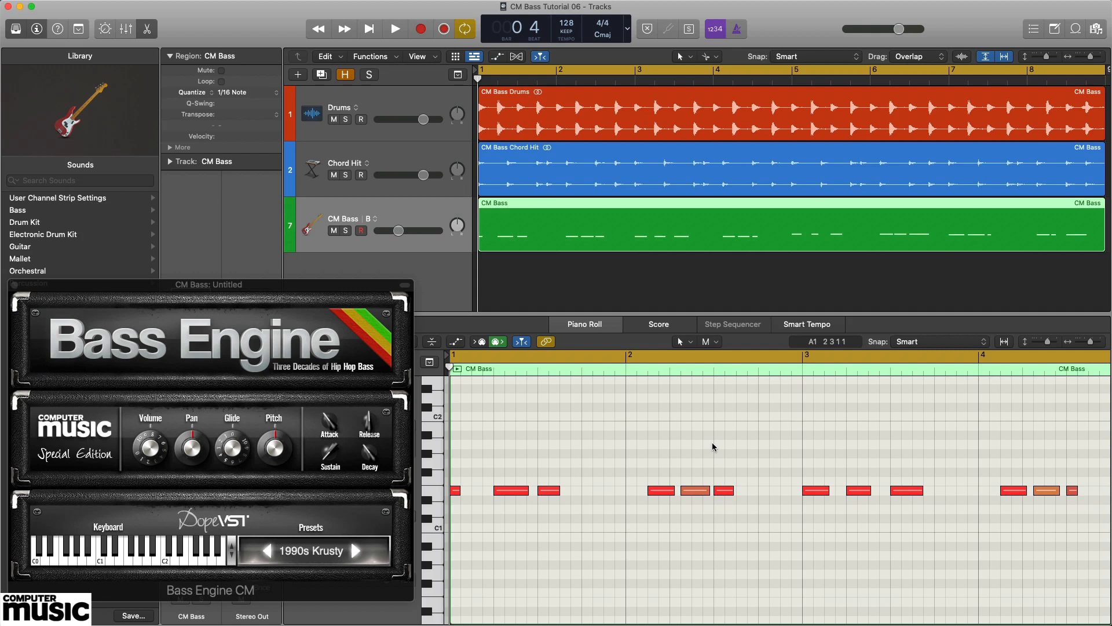
# Play back the CM Bass parts in the CM Bass Tutorial 06 and 07 projects, showing the whole region in the piano roll
pyautogui.press('space')
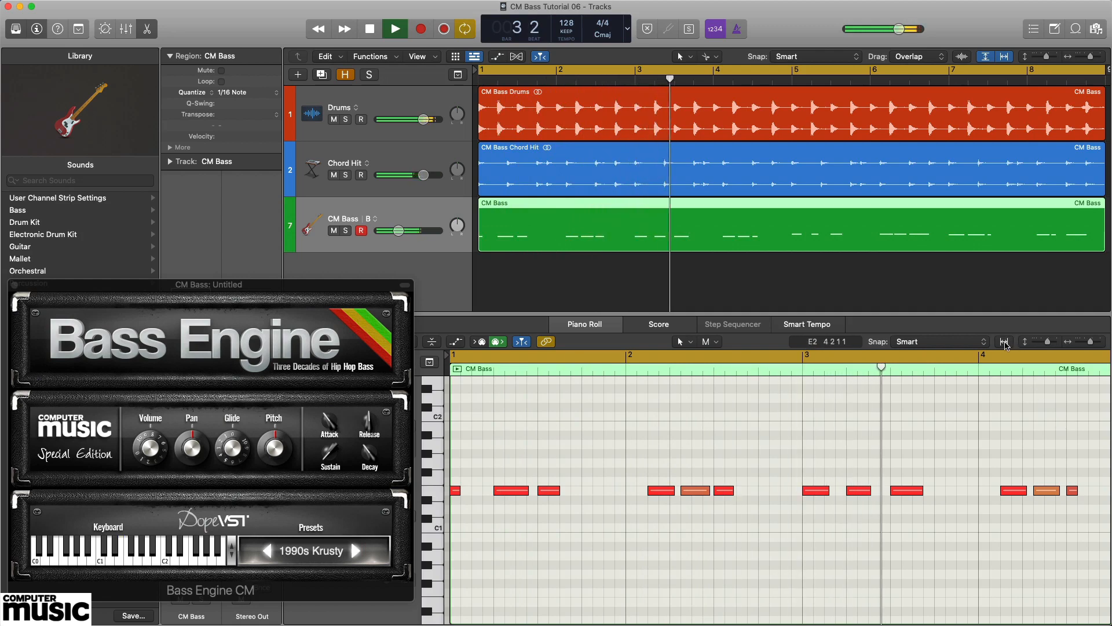
pyautogui.click(1005, 342)
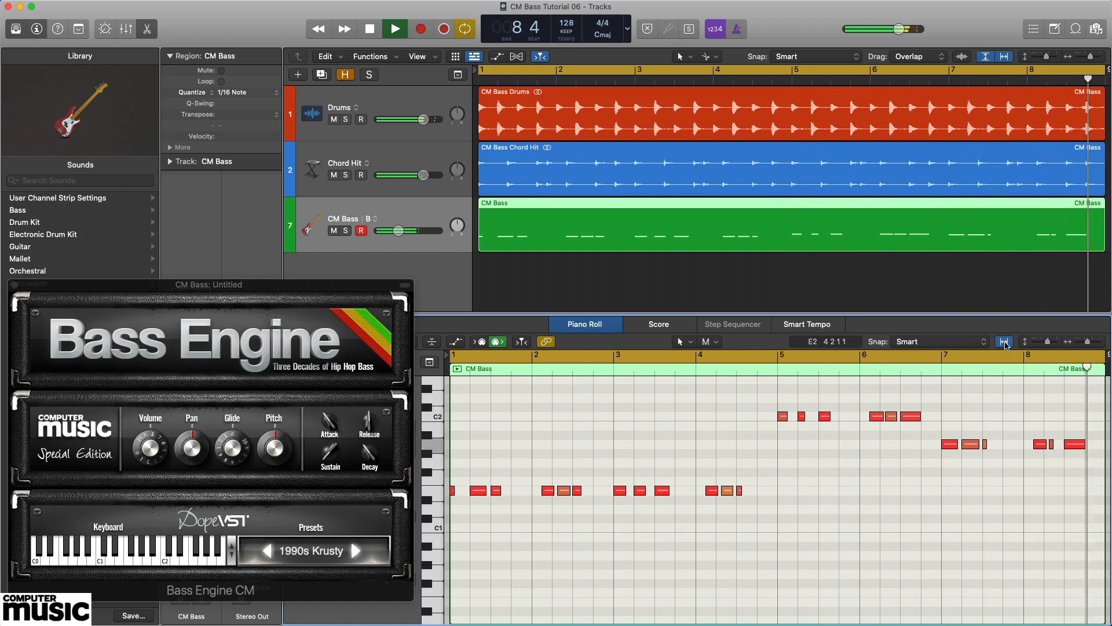
pyautogui.press('space')
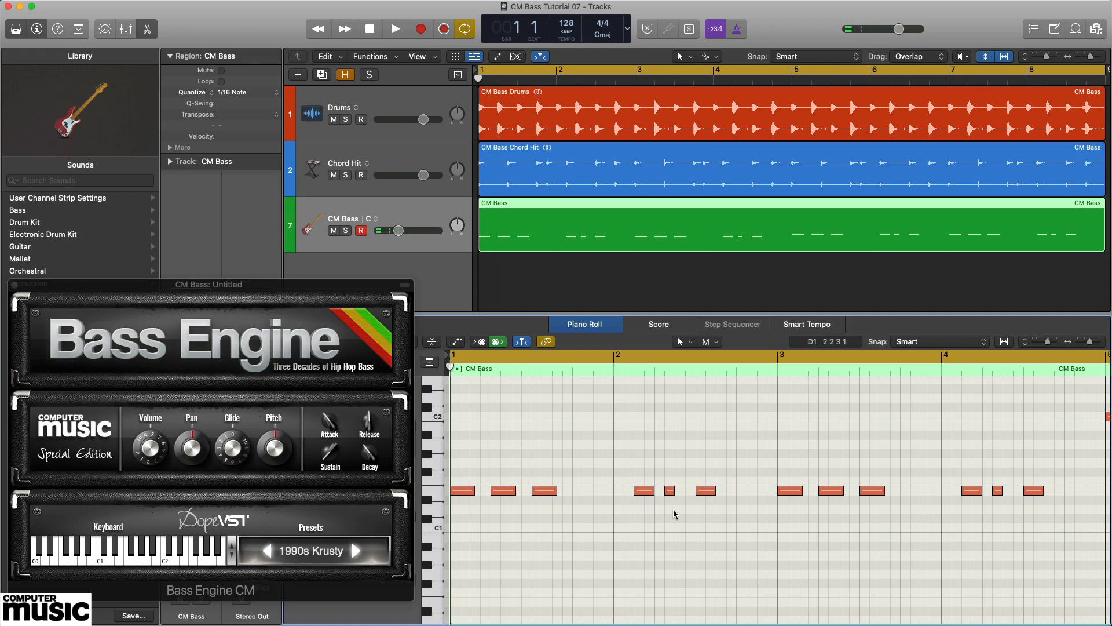
pyautogui.press('space')
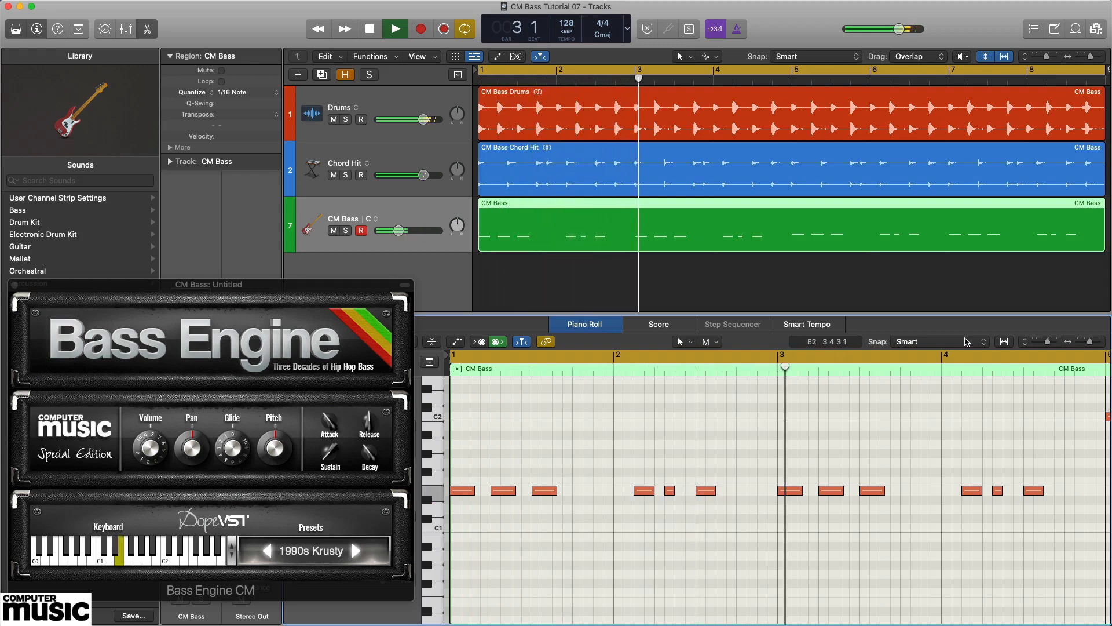
pyautogui.click(1005, 345)
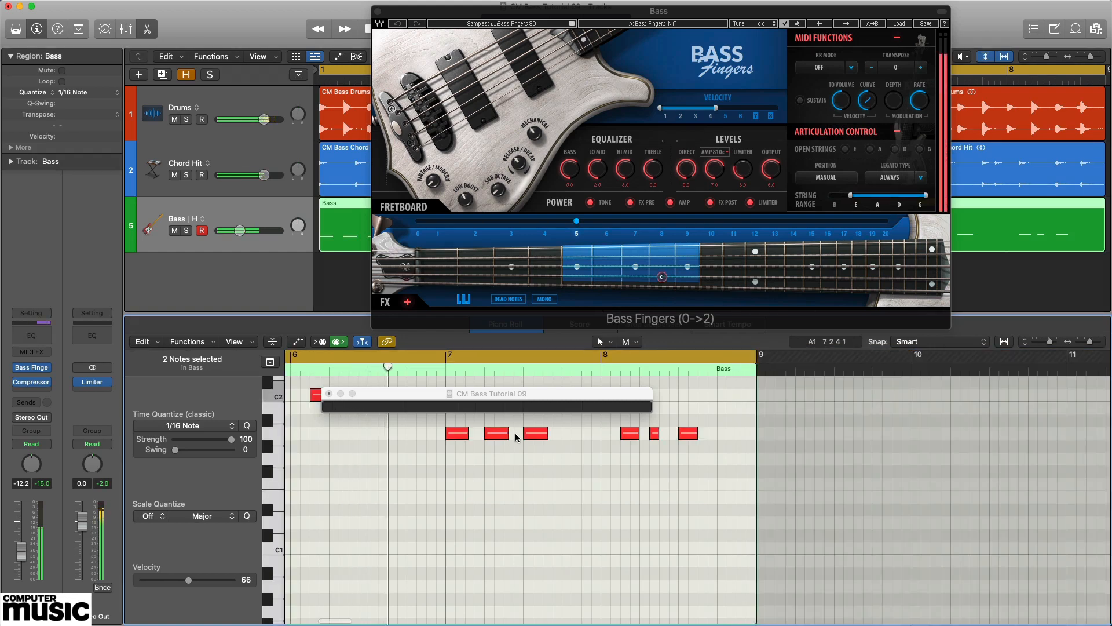
# Audition the two E1 ghost notes in bars 1 and 2, and set the first one's length to 118 ticks
pyautogui.scroll(2, 517, 437)
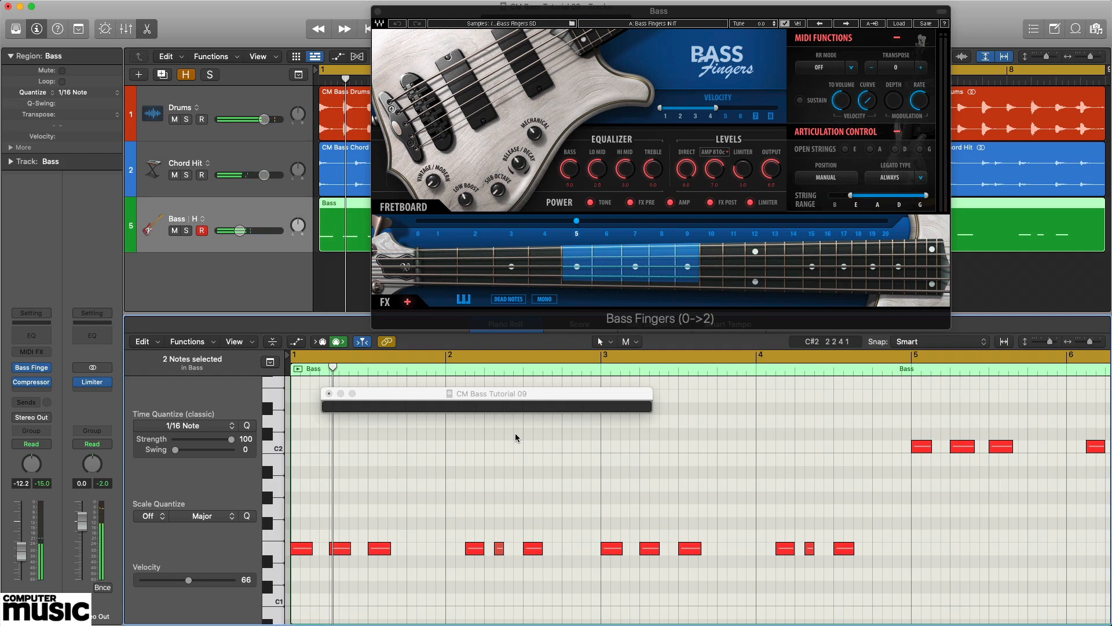
pyautogui.press('Return')
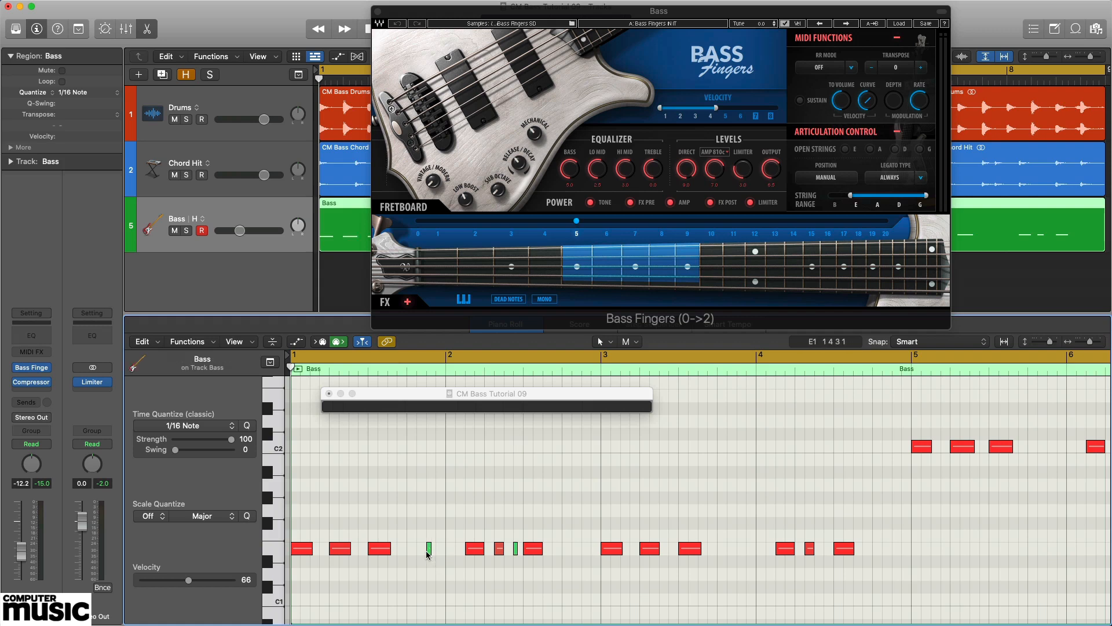
pyautogui.click(428, 551)
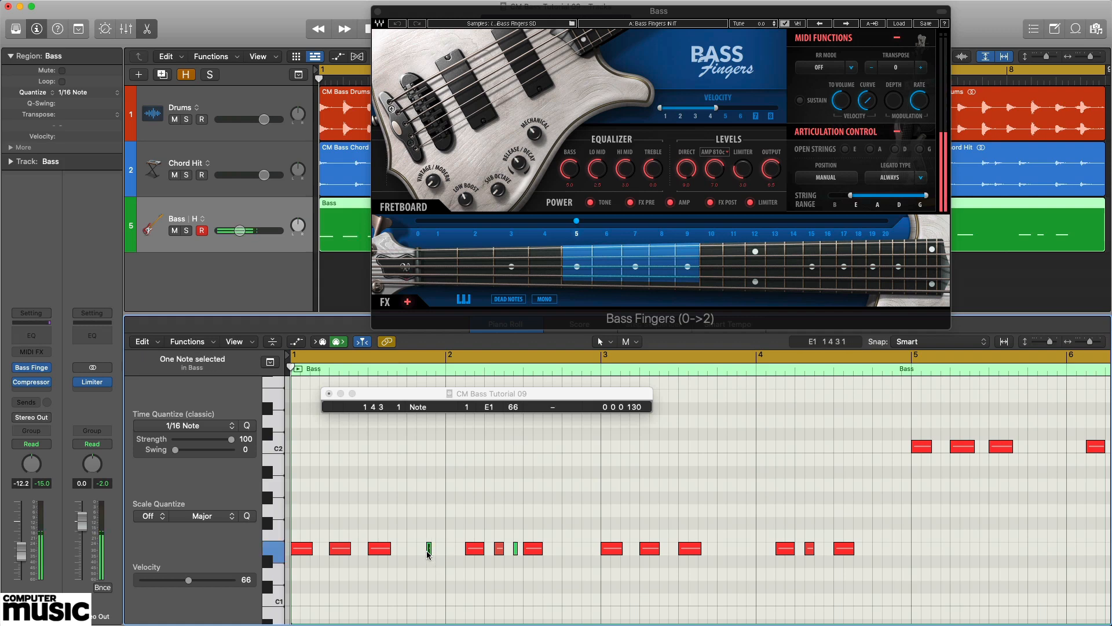
pyautogui.click(515, 549)
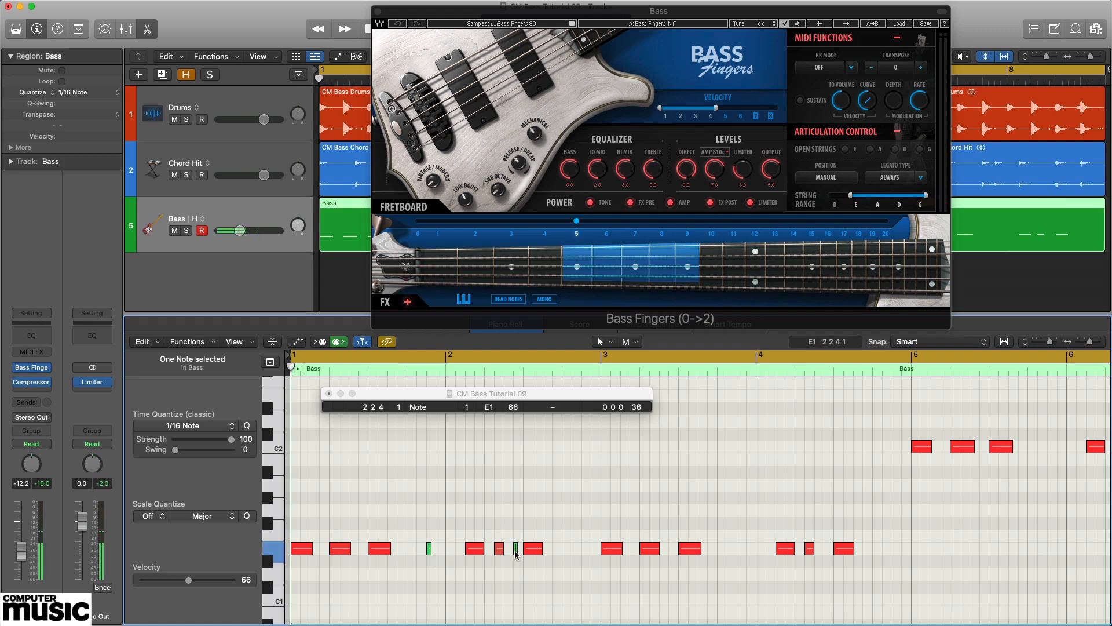
pyautogui.click(427, 551)
pyautogui.moveTo(637, 408); pyautogui.dragTo(636, 423)
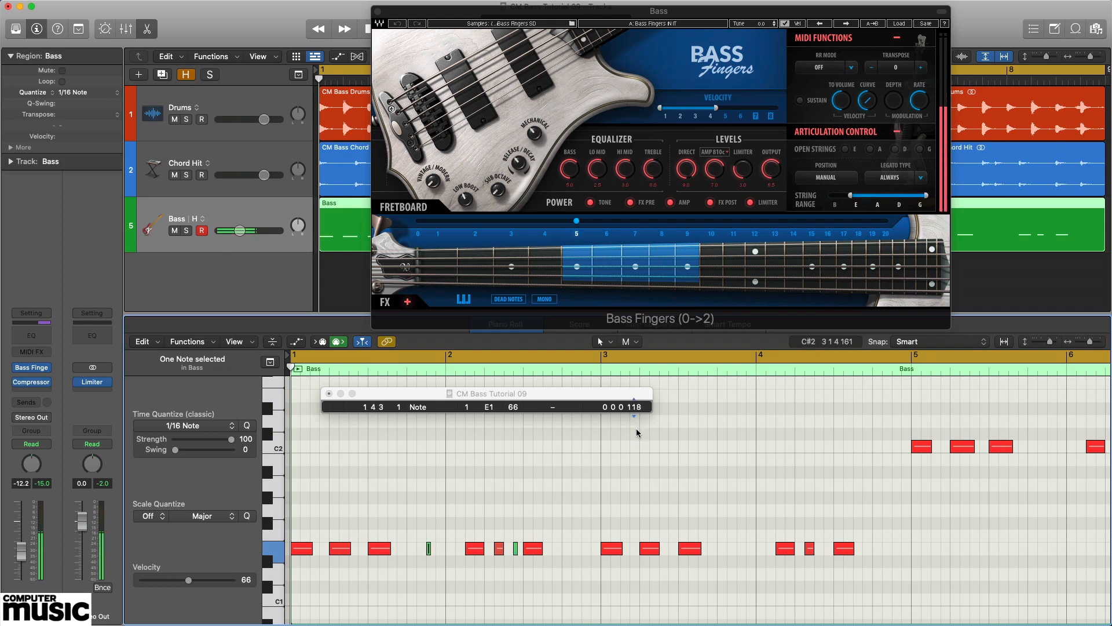
# Play back the bassline with its new ghost notes, first in the full mix, with the Bass track soloed, and unsoloed again
pyautogui.press('space')
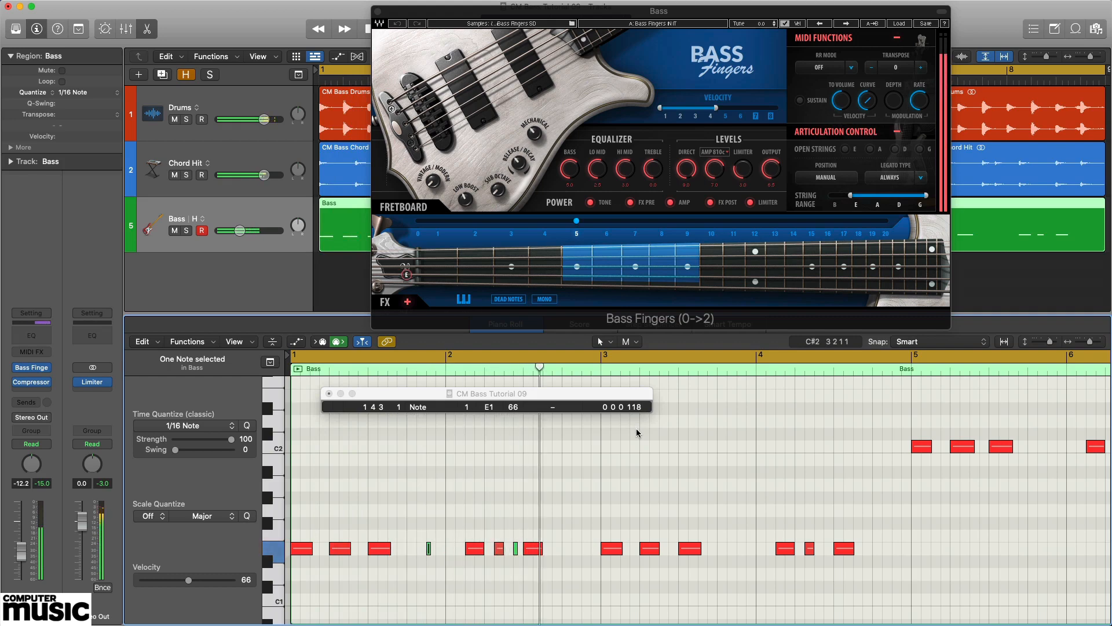
pyautogui.press('s')
pyautogui.press('space')
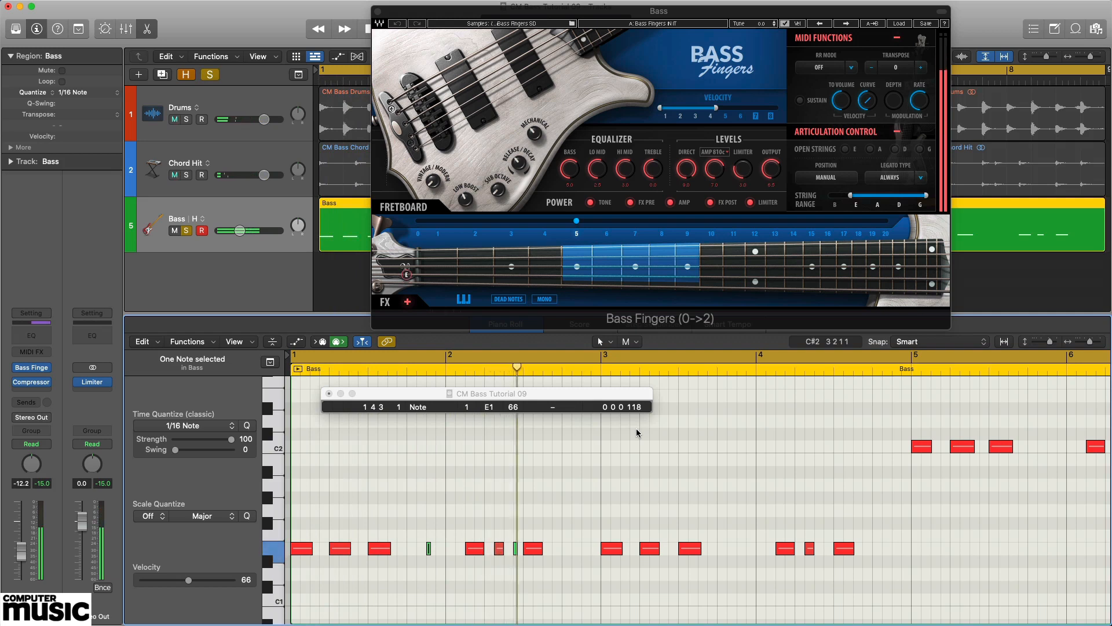
pyautogui.press('s')
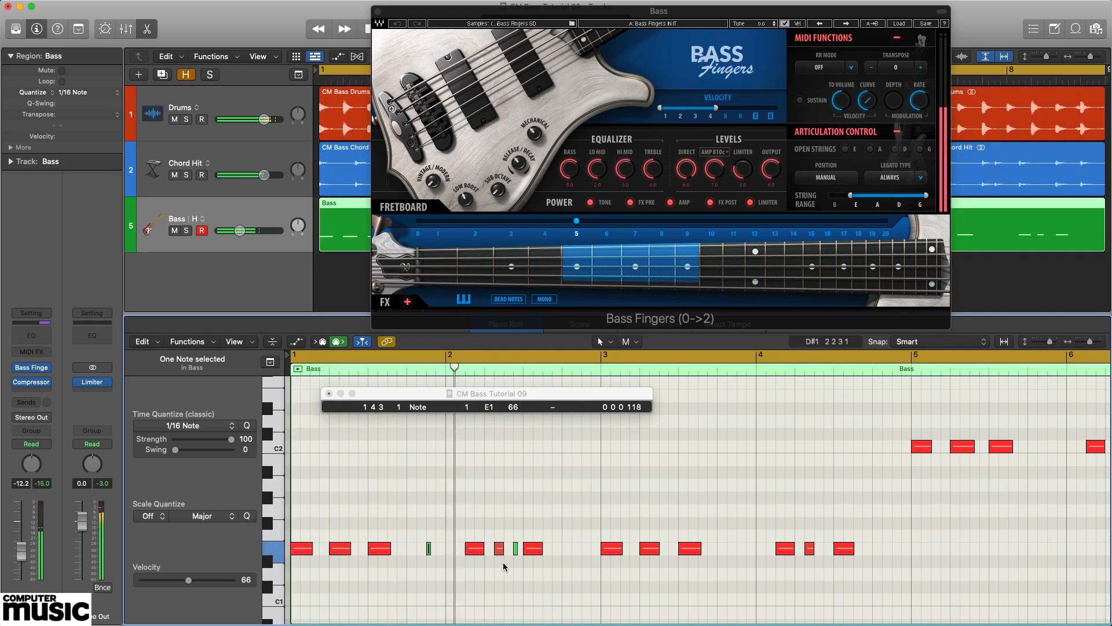
# Copy the two ghost notes into bars 3–4, into bars 5–6 at C2 and into bars 7–8 at A1, and play back the part
pyautogui.keyDown('shift'); pyautogui.click(515, 549); pyautogui.keyUp('shift')
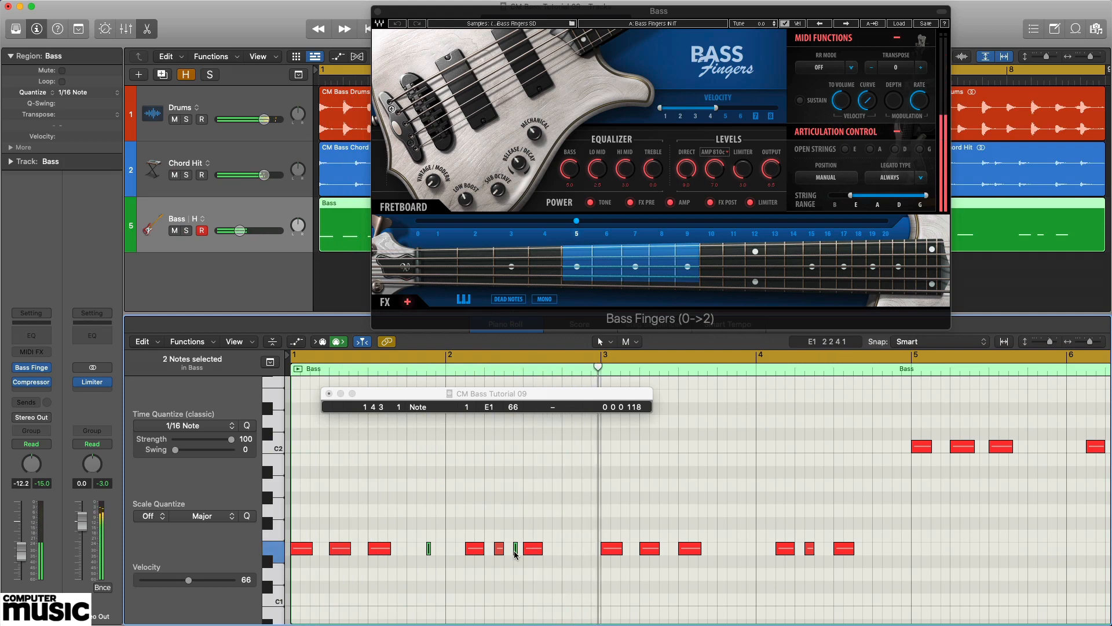
pyautogui.moveTo(429, 551); pyautogui.dragTo(742, 551)
pyautogui.press('space')
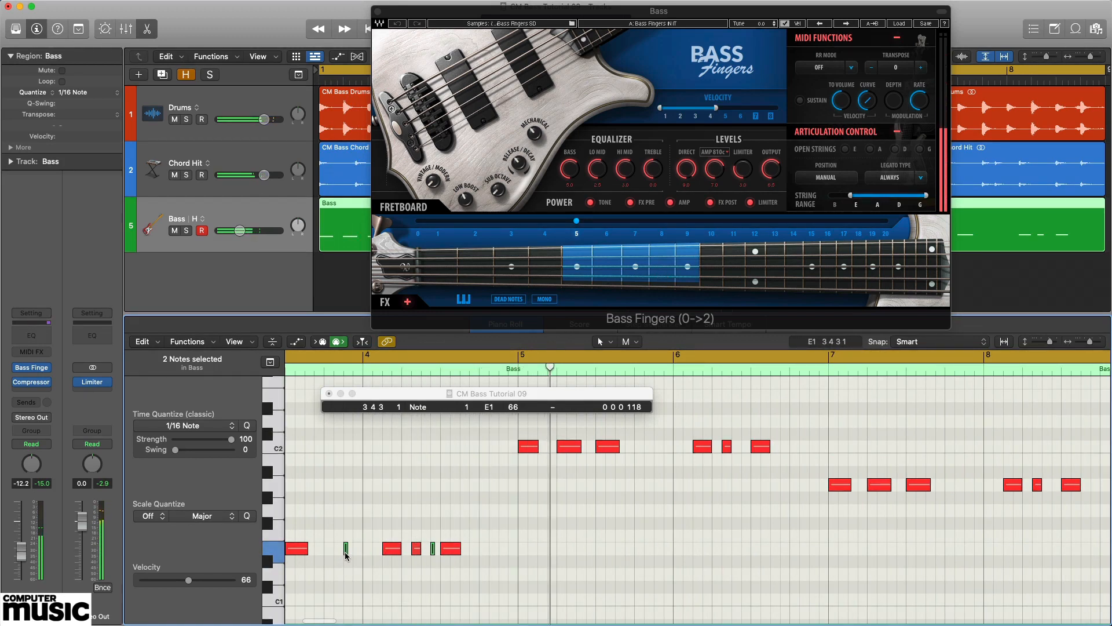
pyautogui.moveTo(346, 552); pyautogui.dragTo(967, 484)
pyautogui.press('space')
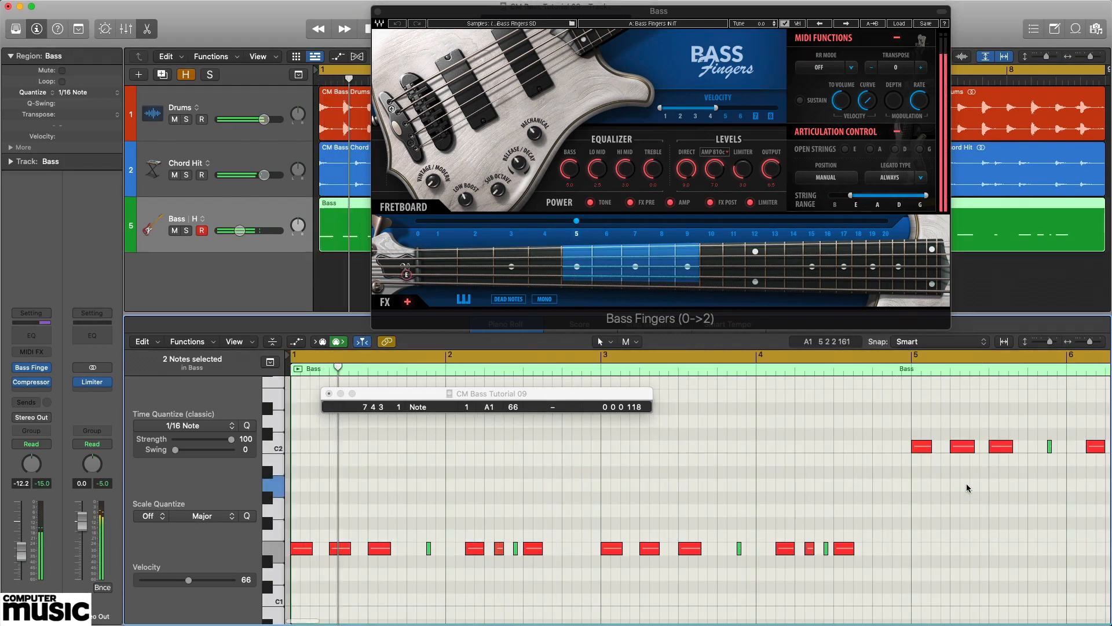
# Play back the CM Bass part and transpose its 15 selected short notes up to A4
pyautogui.click(1004, 342)
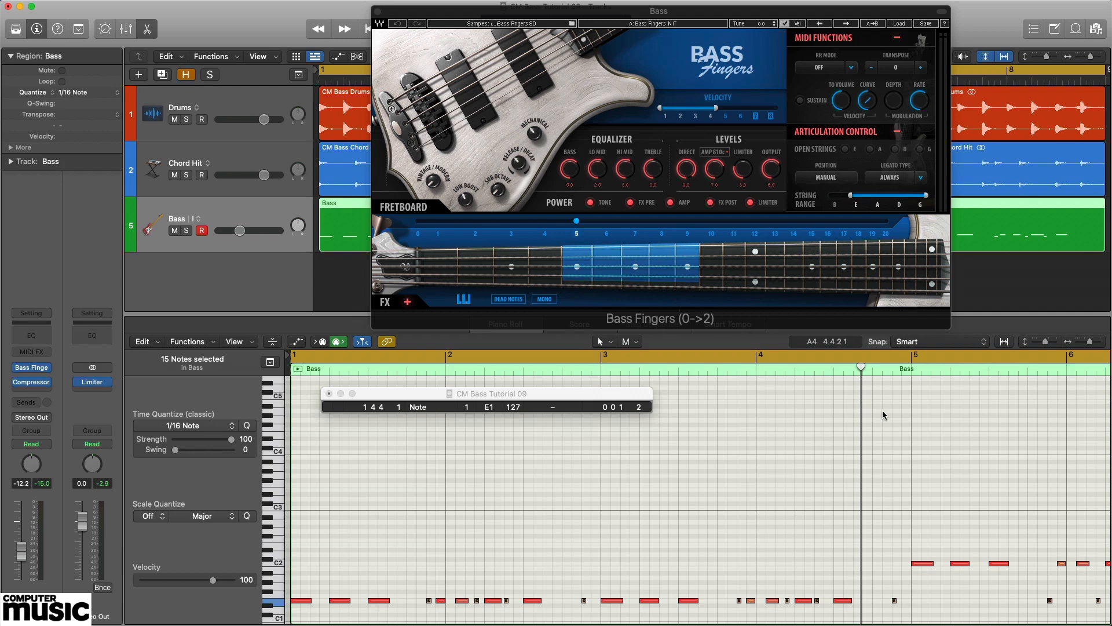
pyautogui.moveTo(403, 394); pyautogui.dragTo(402, 436)
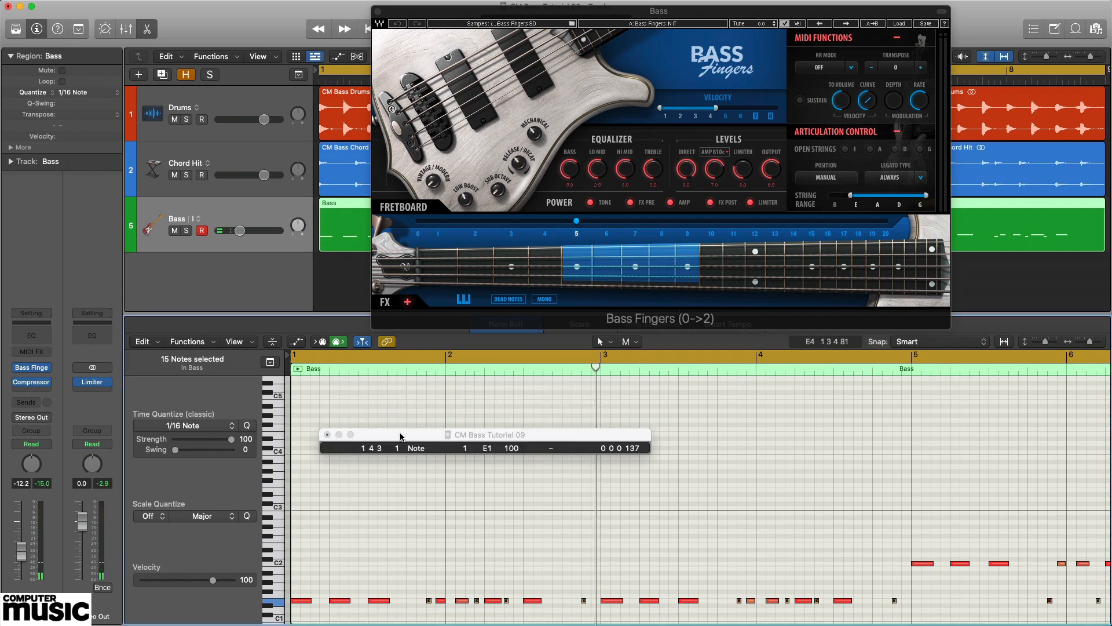
pyautogui.press('space')
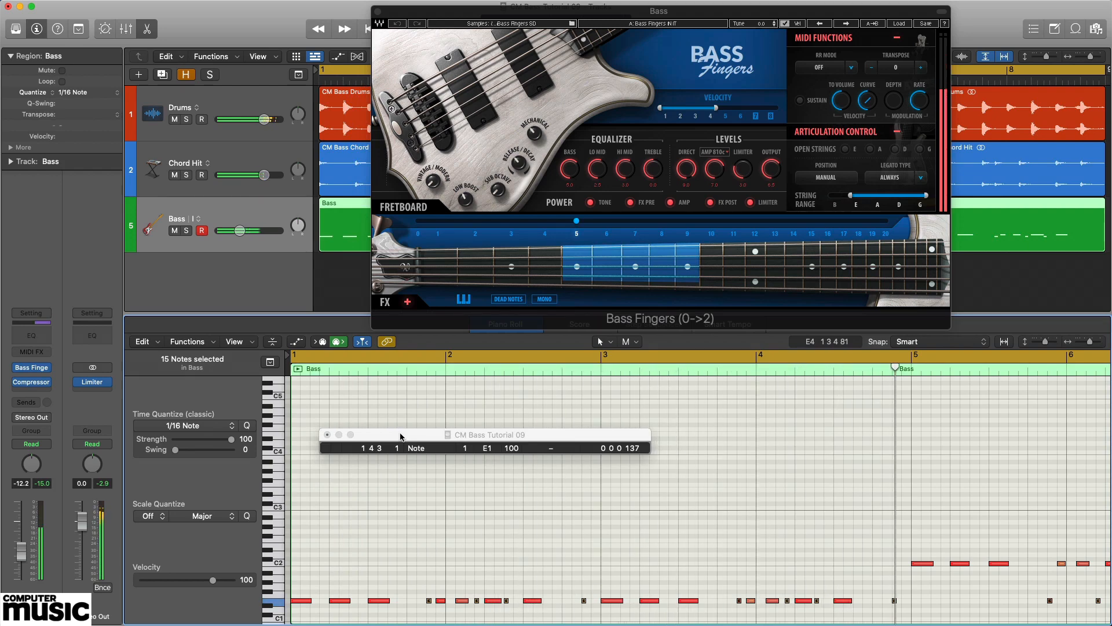
pyautogui.hotkey('alt', 'Up')
pyautogui.hotkey('alt', 'Up')
pyautogui.hotkey('alt', 'Up')
pyautogui.hotkey('alt', 'Up')
pyautogui.hotkey('alt', 'Up')
pyautogui.hotkey('alt', 'Up')
pyautogui.hotkey('alt', 'Up')
pyautogui.hotkey('alt', 'Up')
pyautogui.hotkey('alt', 'Up')
pyautogui.hotkey('alt', 'Up')
pyautogui.hotkey('alt', 'Up')
pyautogui.hotkey('alt', 'Up')
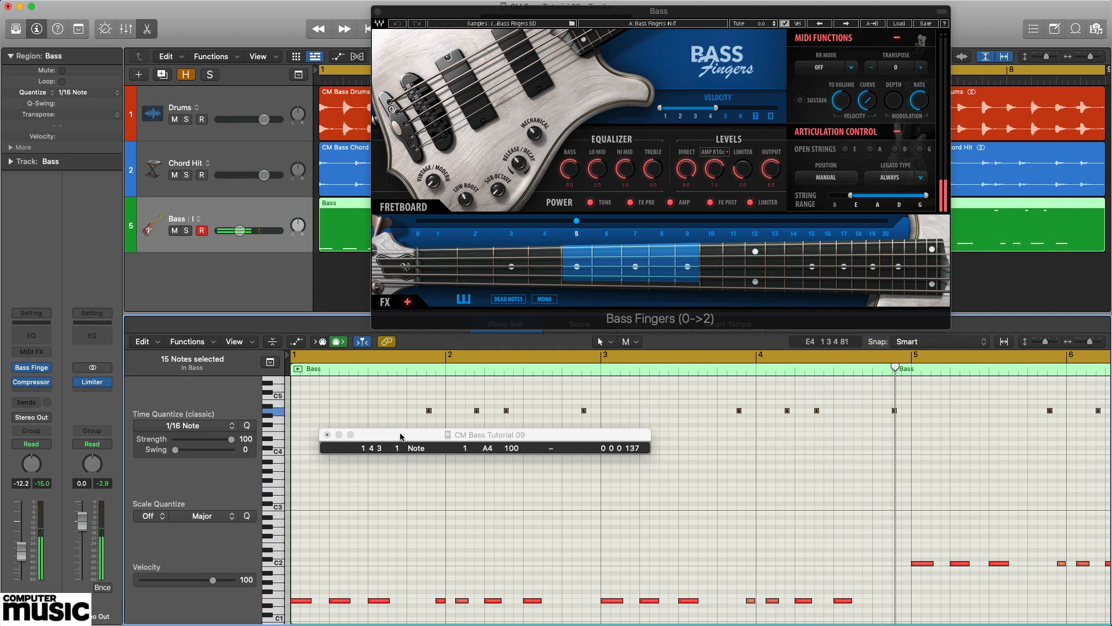
# Play back the A4 dead notes with the bassline, turn off playhead following, and lower the selected notes' velocity
pyautogui.click(275, 412)
pyautogui.press('space')
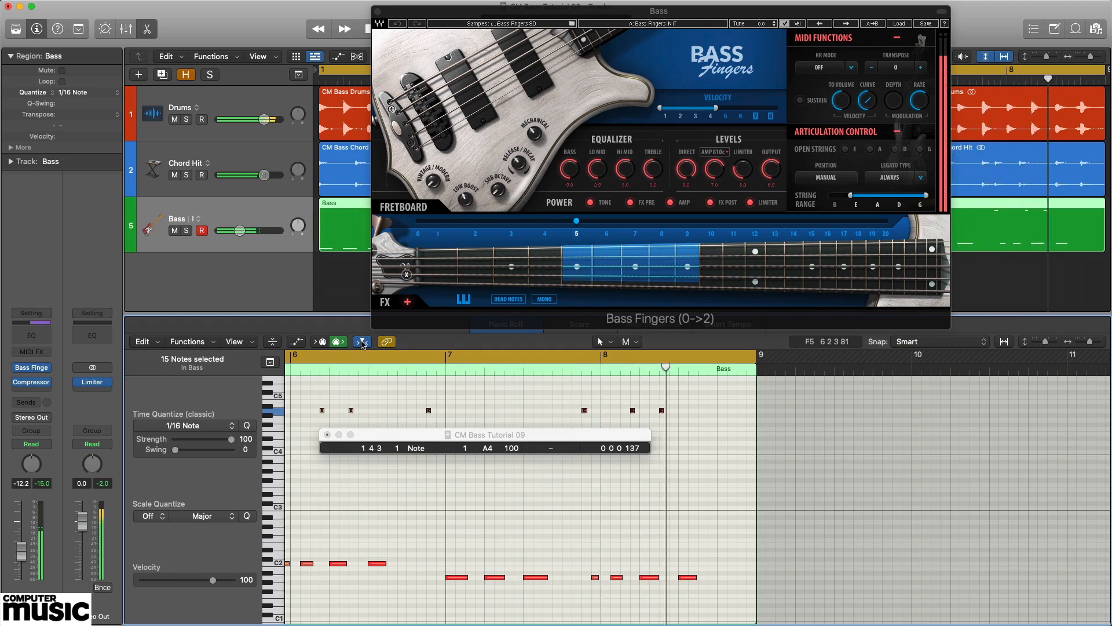
pyautogui.click(362, 343)
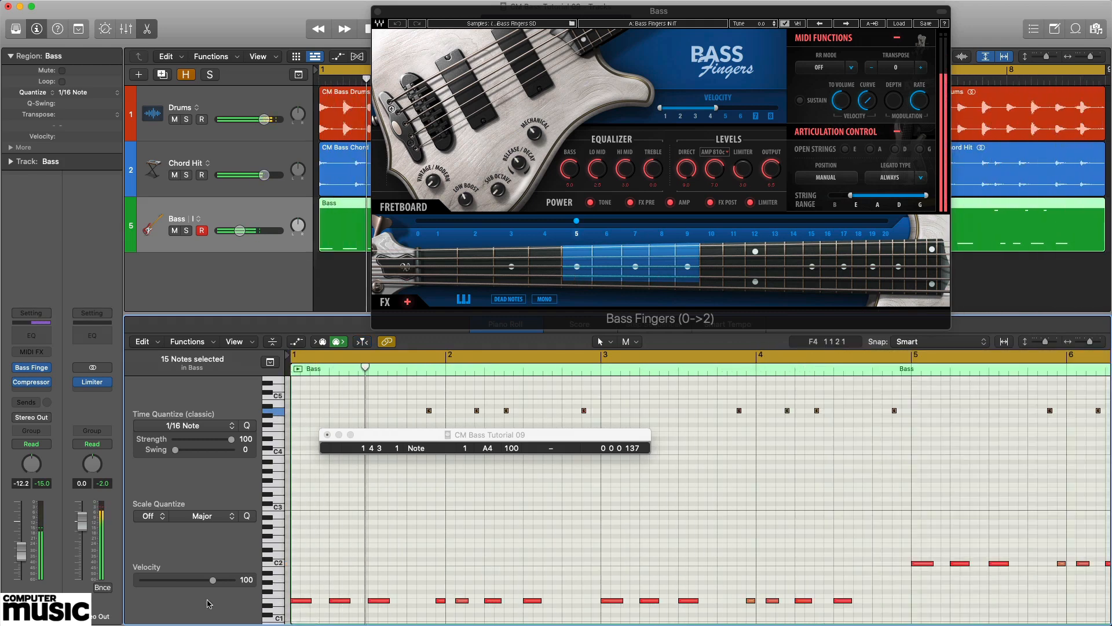
pyautogui.moveTo(214, 582); pyautogui.dragTo(171, 582)
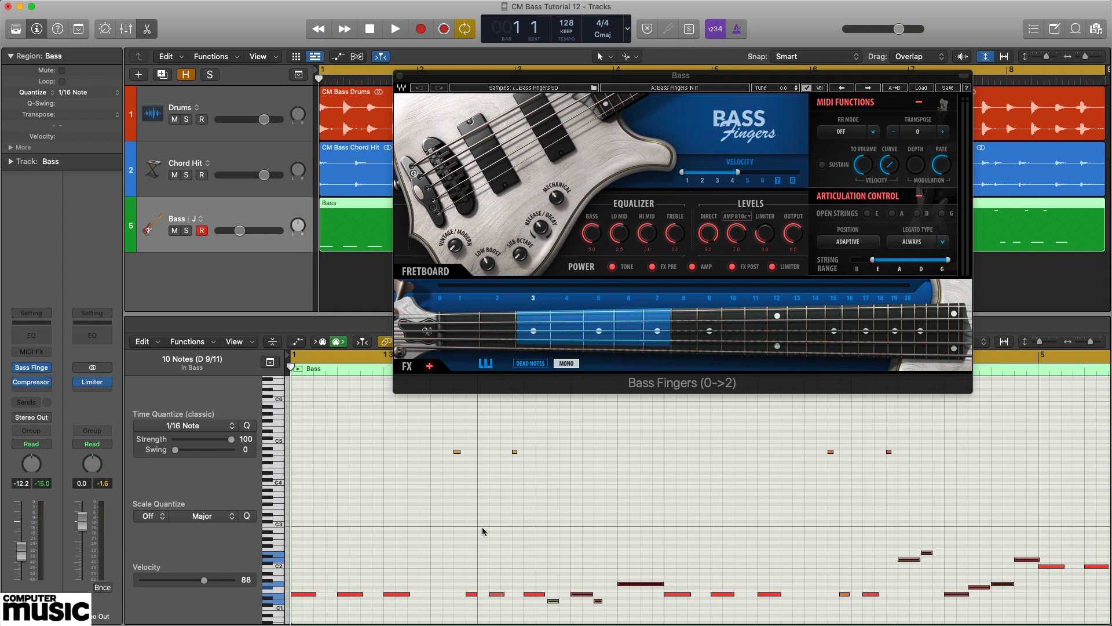
# Play back the CM Bass Tutorial 12 bassline and audition its pitches between E1 and E2 from the piano roll keyboard
pyautogui.press('space')
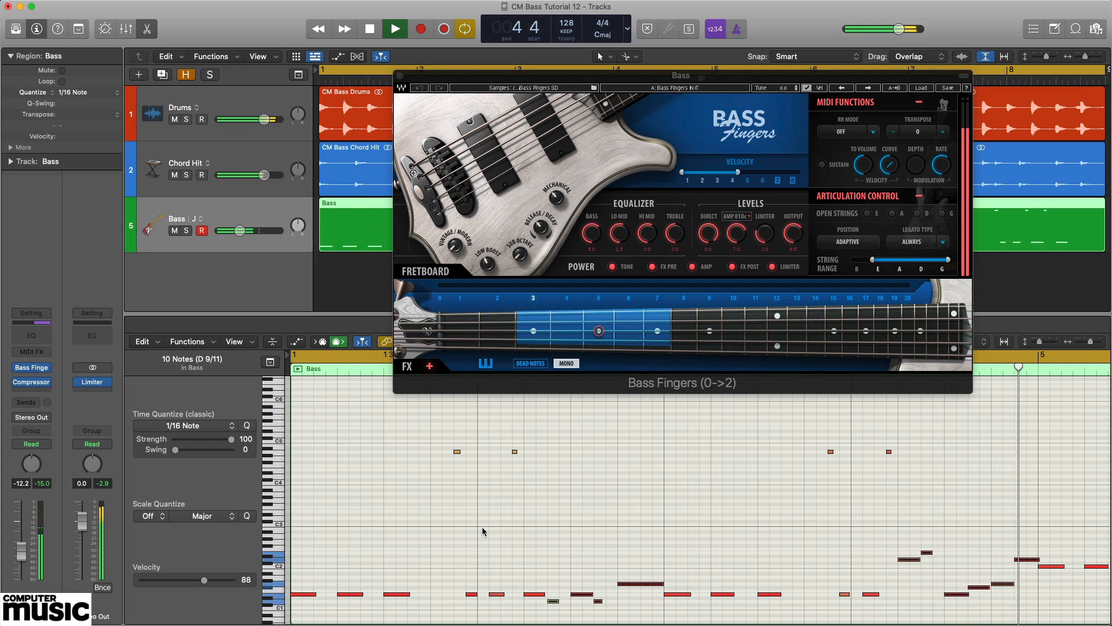
pyautogui.press('space')
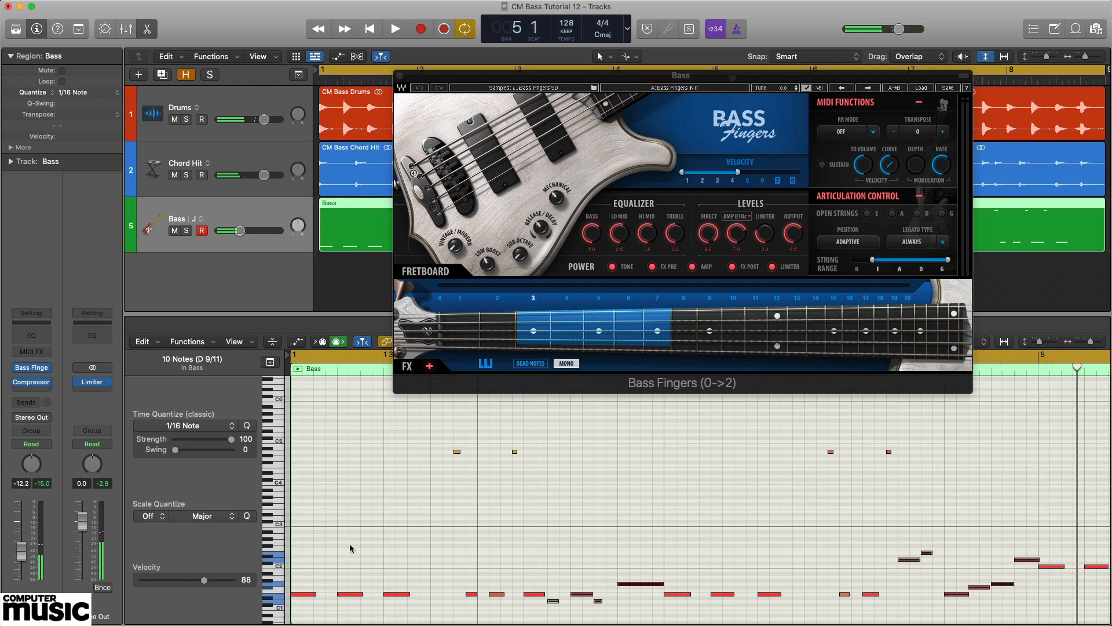
pyautogui.click(279, 600)
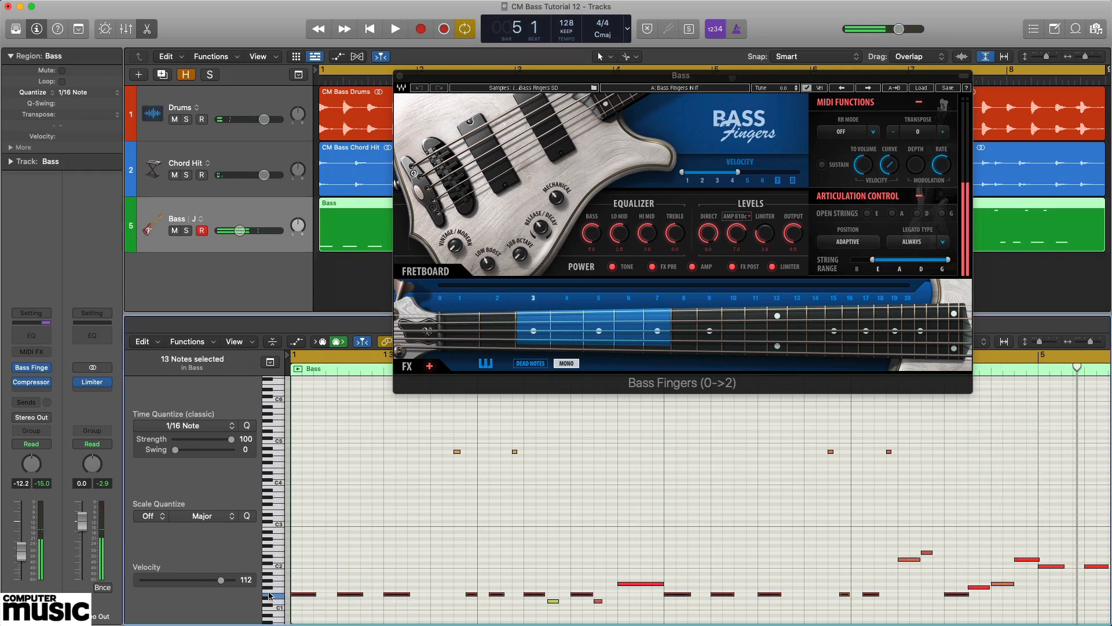
pyautogui.click(270, 588)
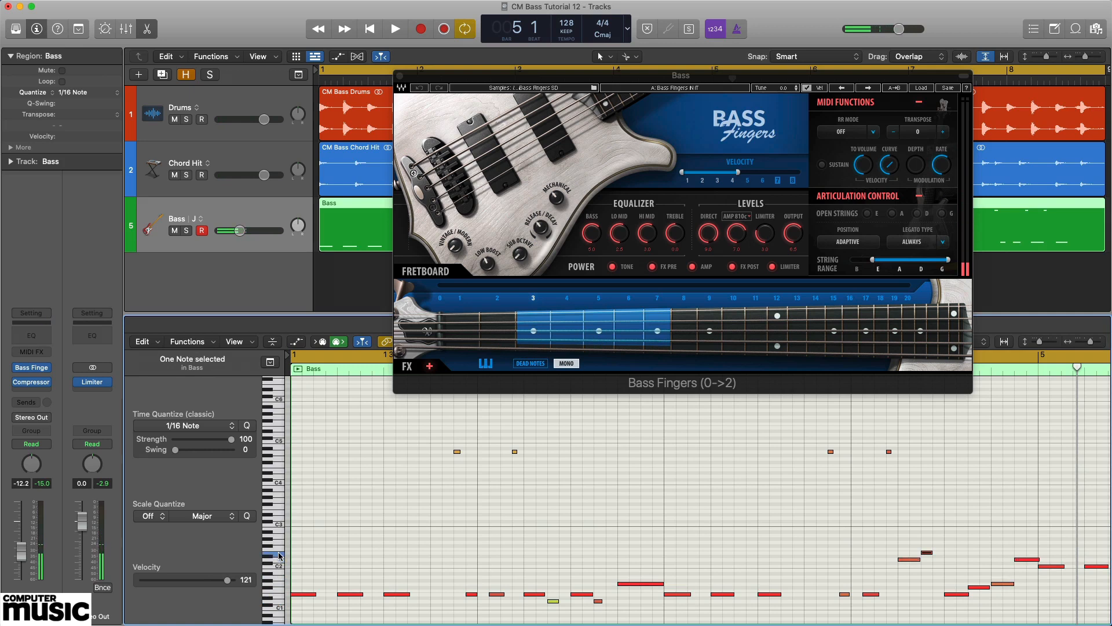
pyautogui.press('space')
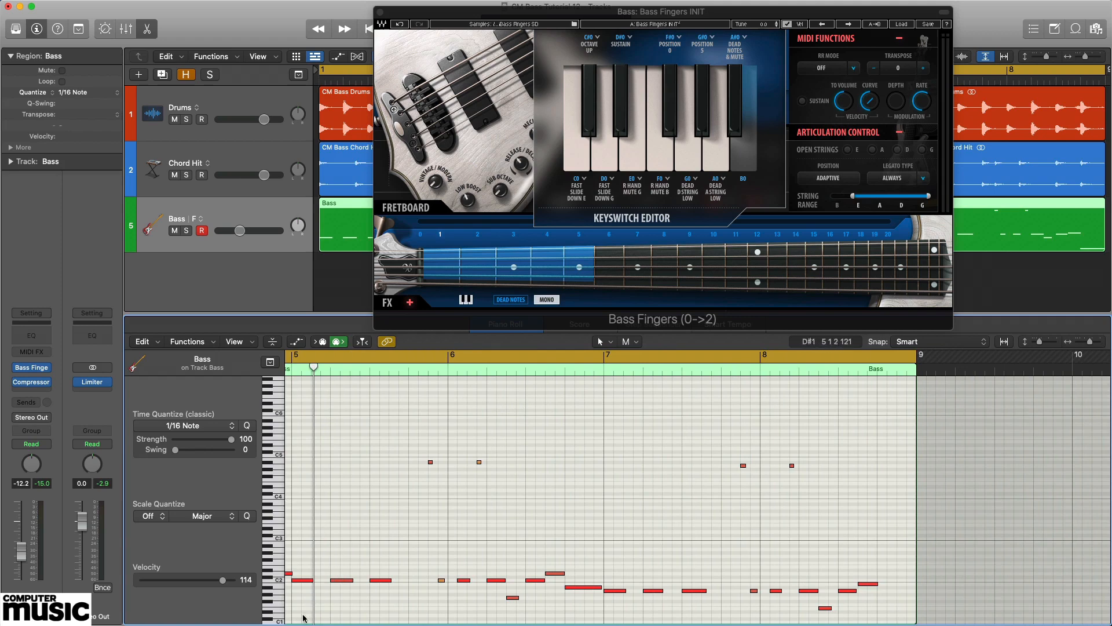
# Audition the C2, G1, D2 and A#1 fill notes in the second half of bar 6, and play back the section
pyautogui.scroll(-5, 296, 613)
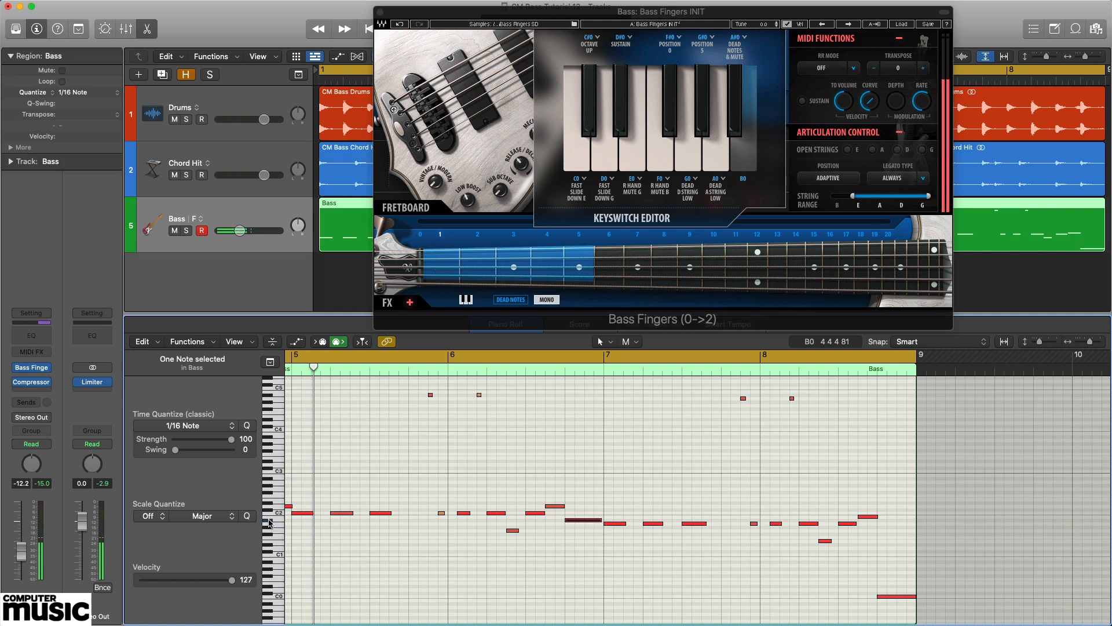
pyautogui.click(279, 514)
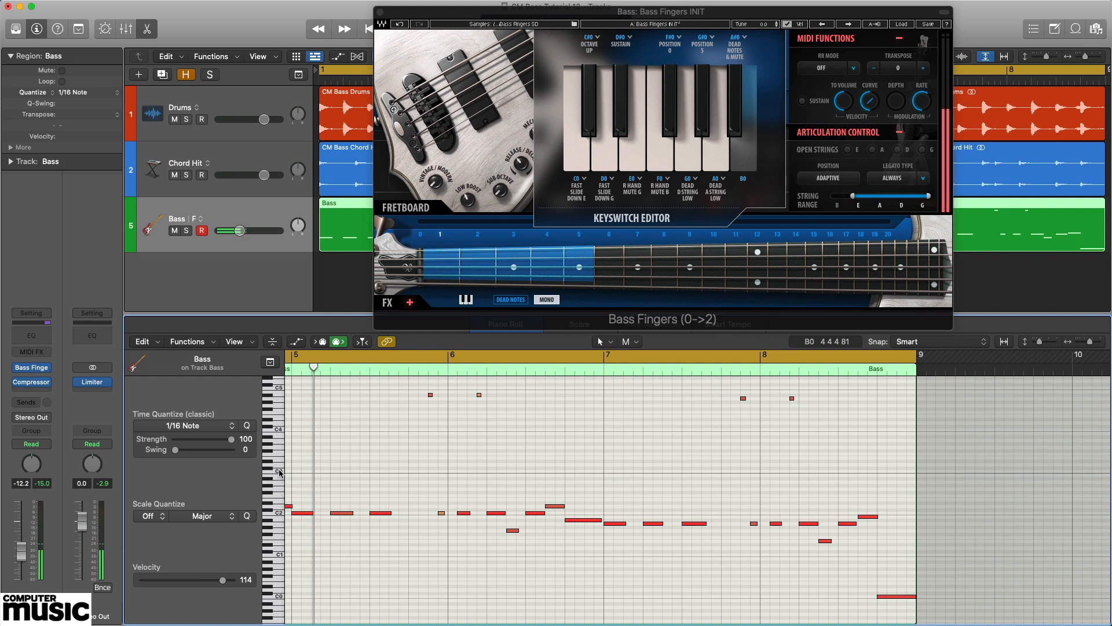
pyautogui.click(495, 514)
pyautogui.click(513, 530)
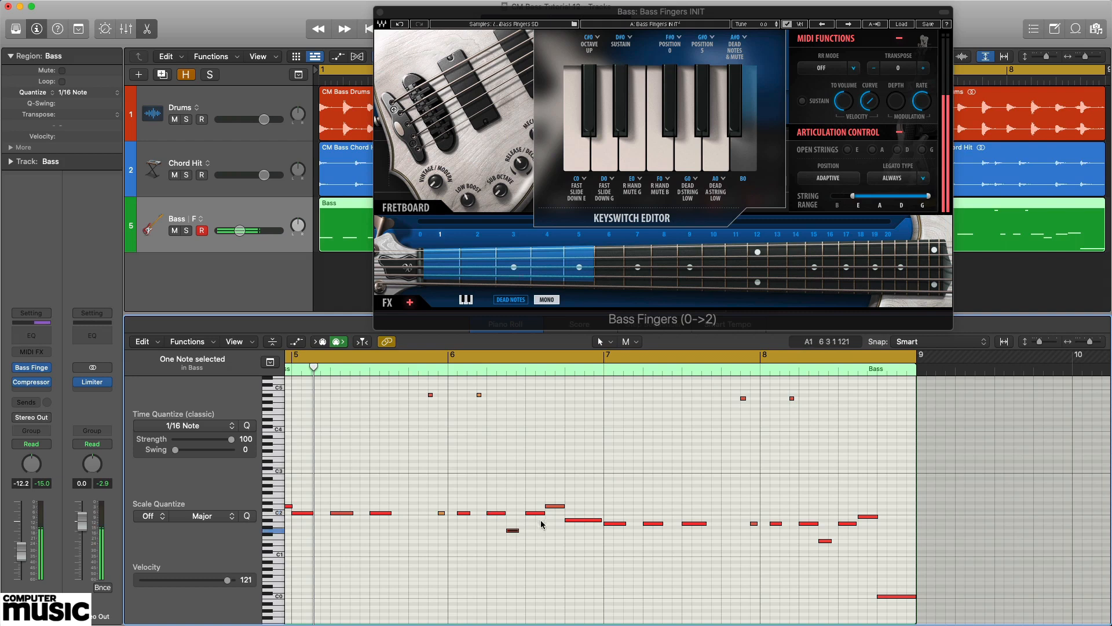
pyautogui.click(551, 508)
pyautogui.click(554, 507)
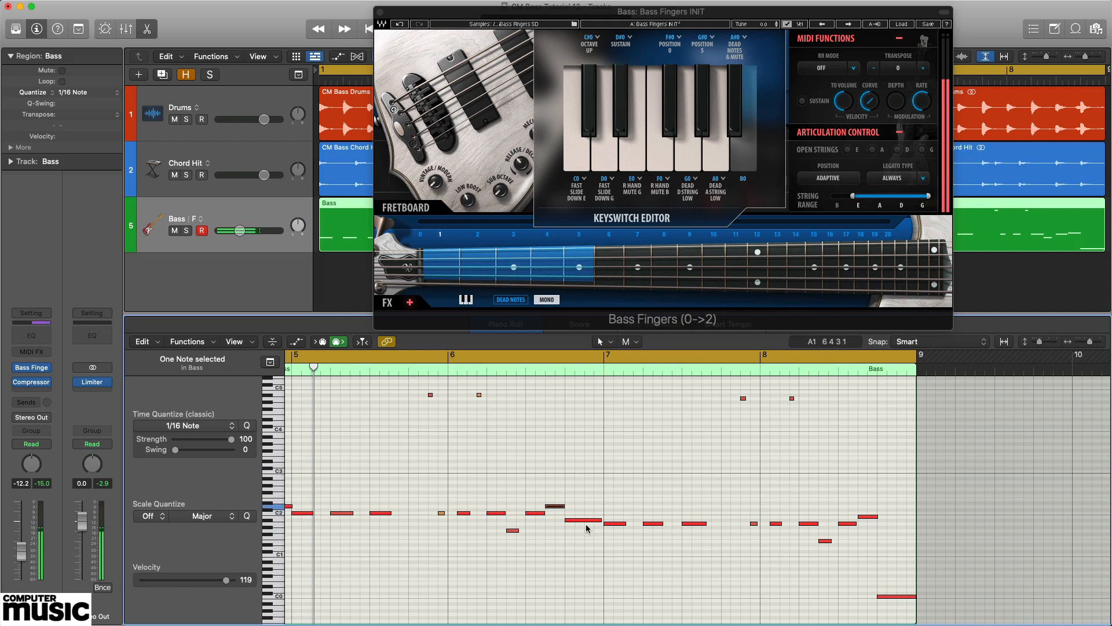
pyautogui.click(585, 520)
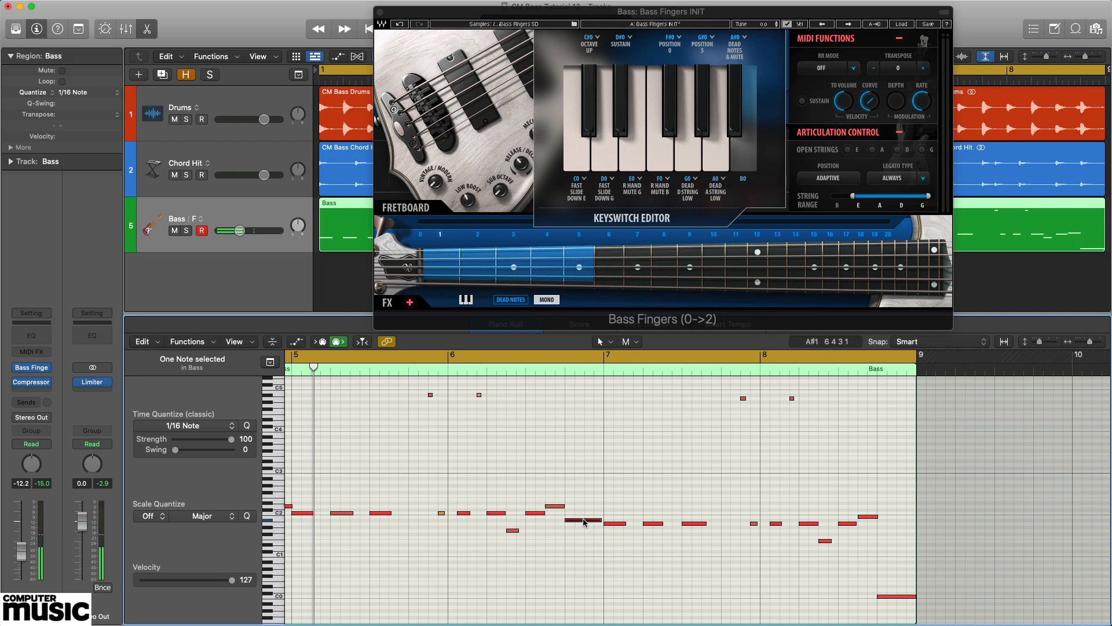
pyautogui.press('space')
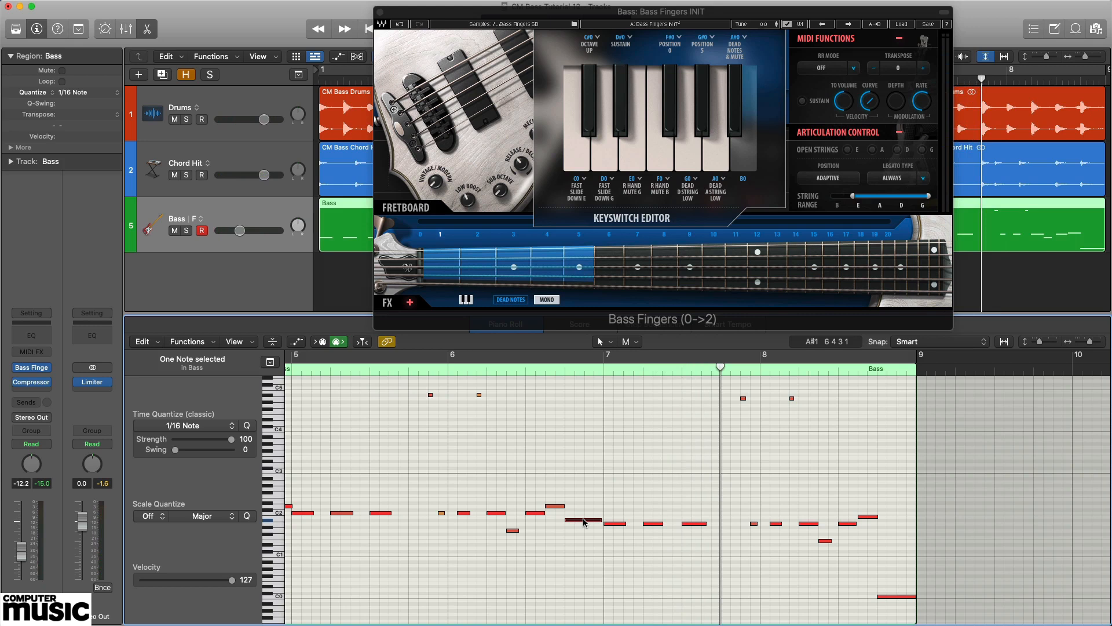
# Audition the A1, E1, B1 and C0 notes closing bar 8 and the Fast Slide Down E keyswitch, and play back the ending
pyautogui.click(813, 524)
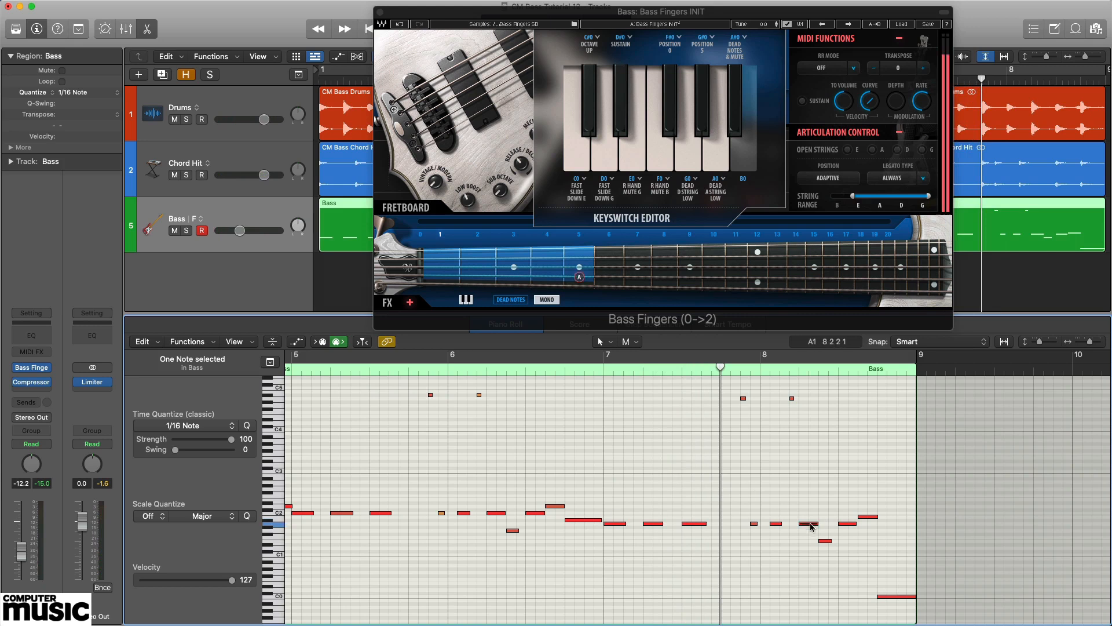
pyautogui.click(827, 541)
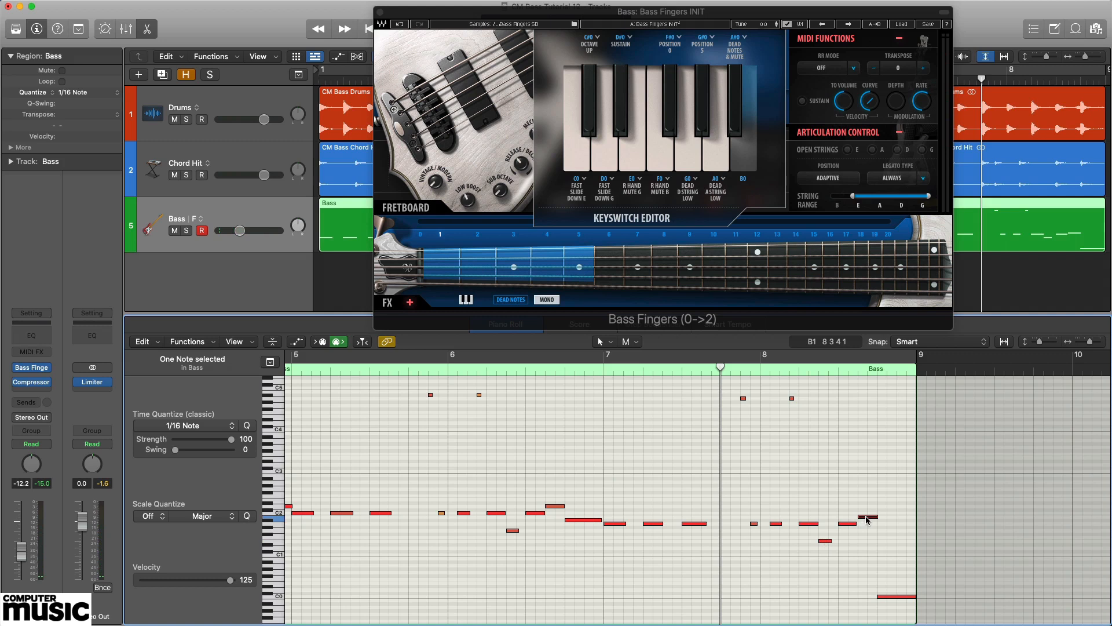
pyautogui.click(905, 596)
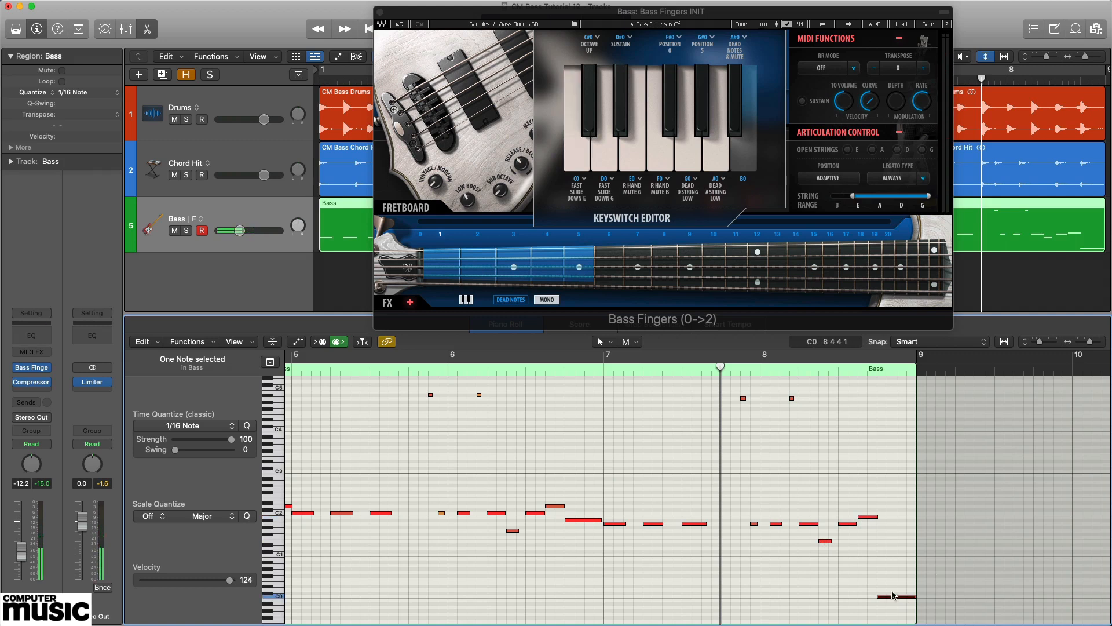
pyautogui.click(575, 160)
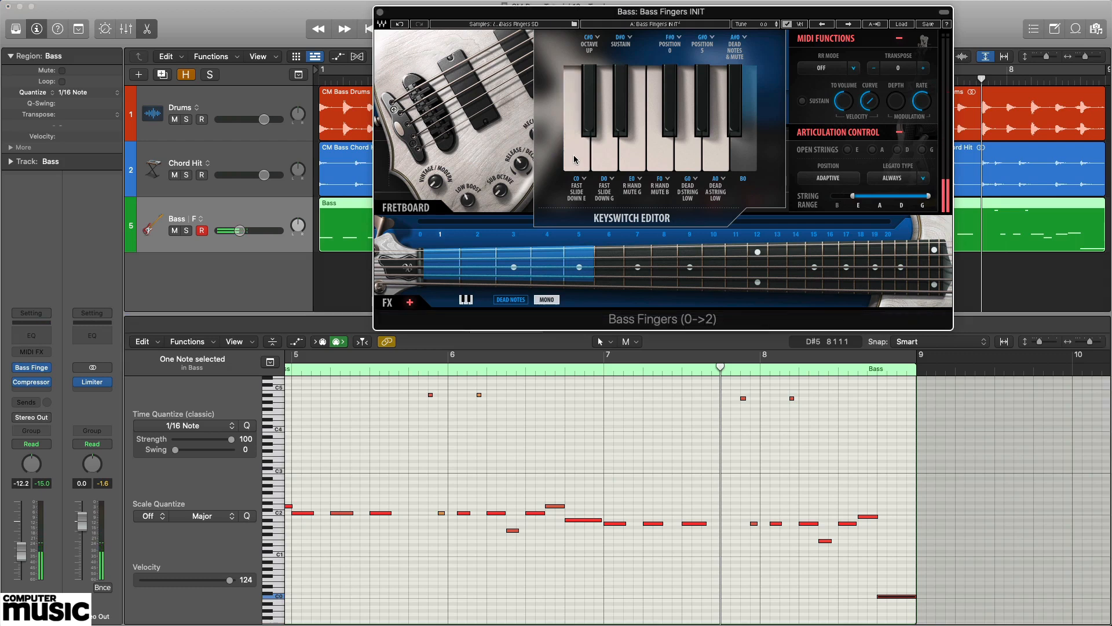
pyautogui.click(576, 160)
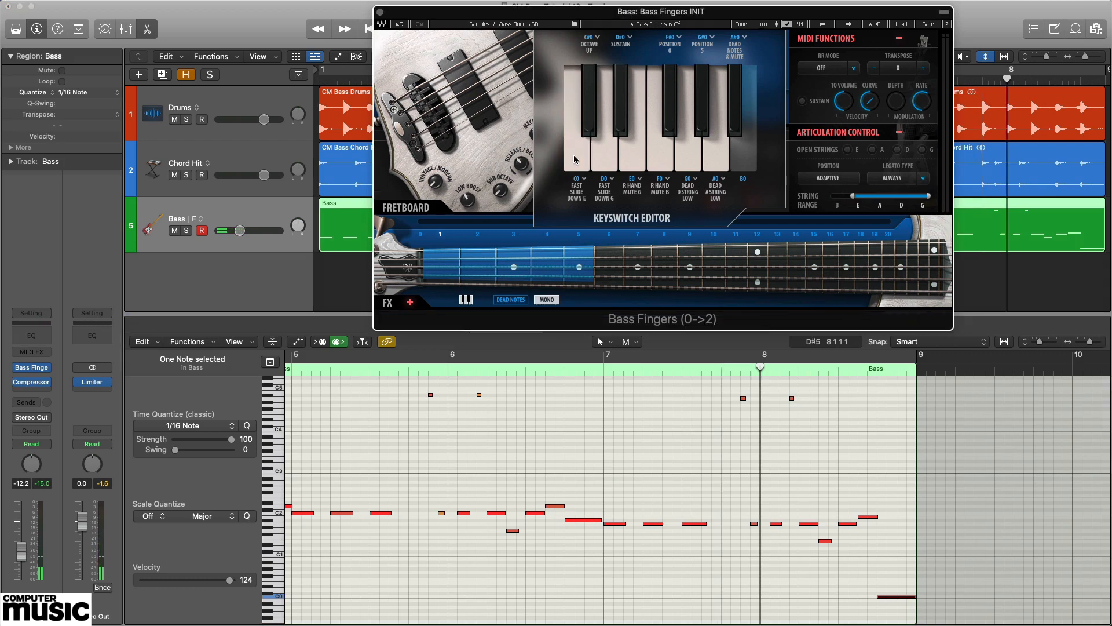
pyautogui.press('space')
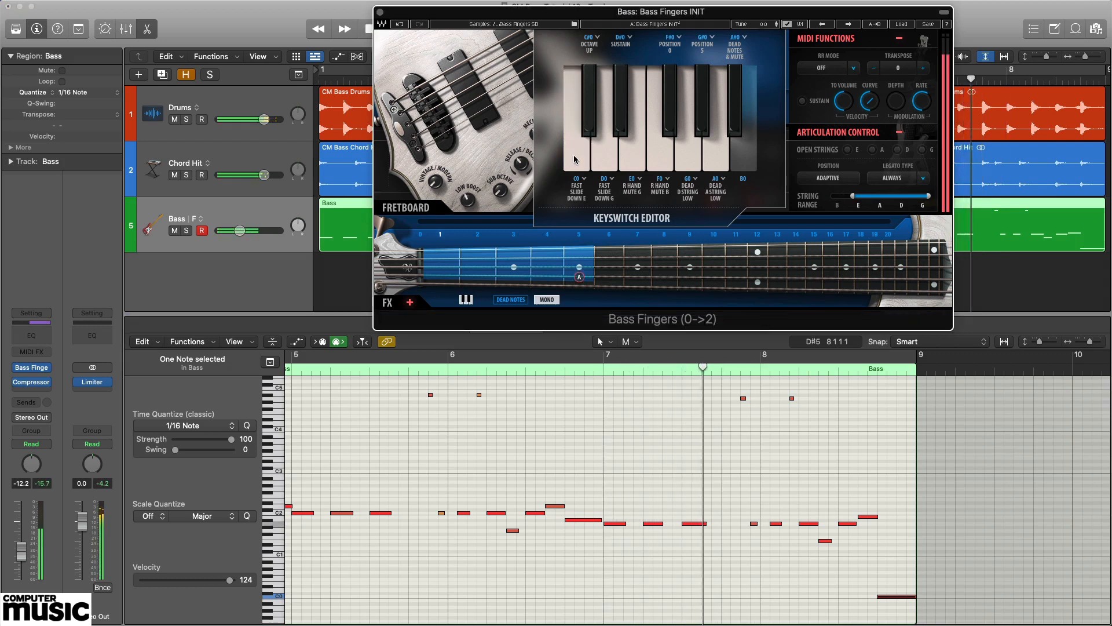
# Turn on cycle playback and audition the dead notes and fill notes in bars 2 to 4, plus the melodic fill in bar 8
pyautogui.press('c')
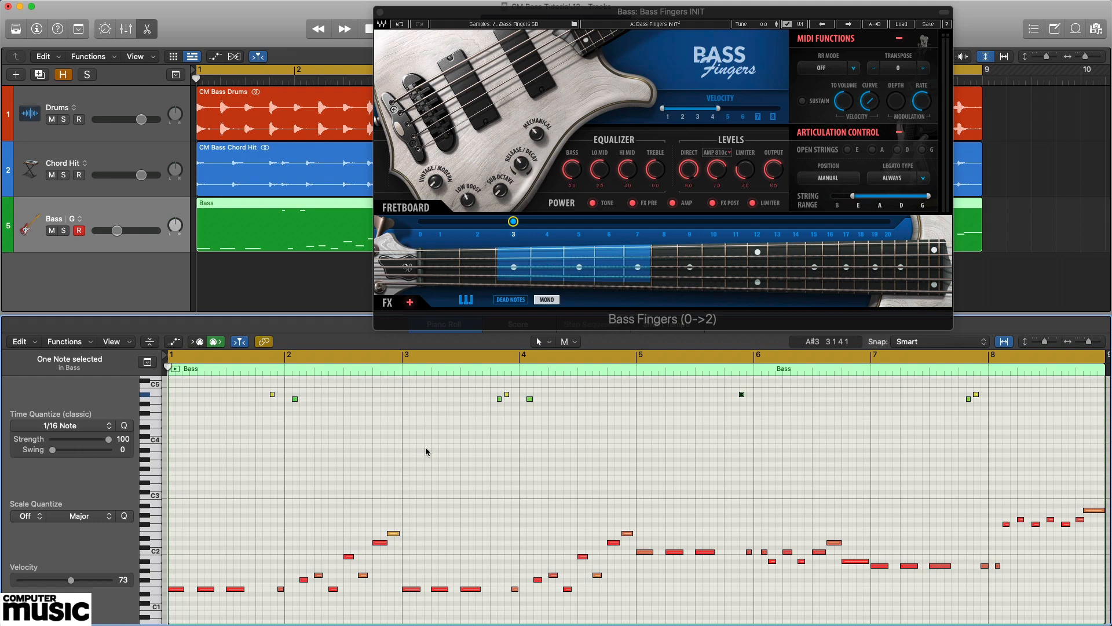
pyautogui.click(304, 581)
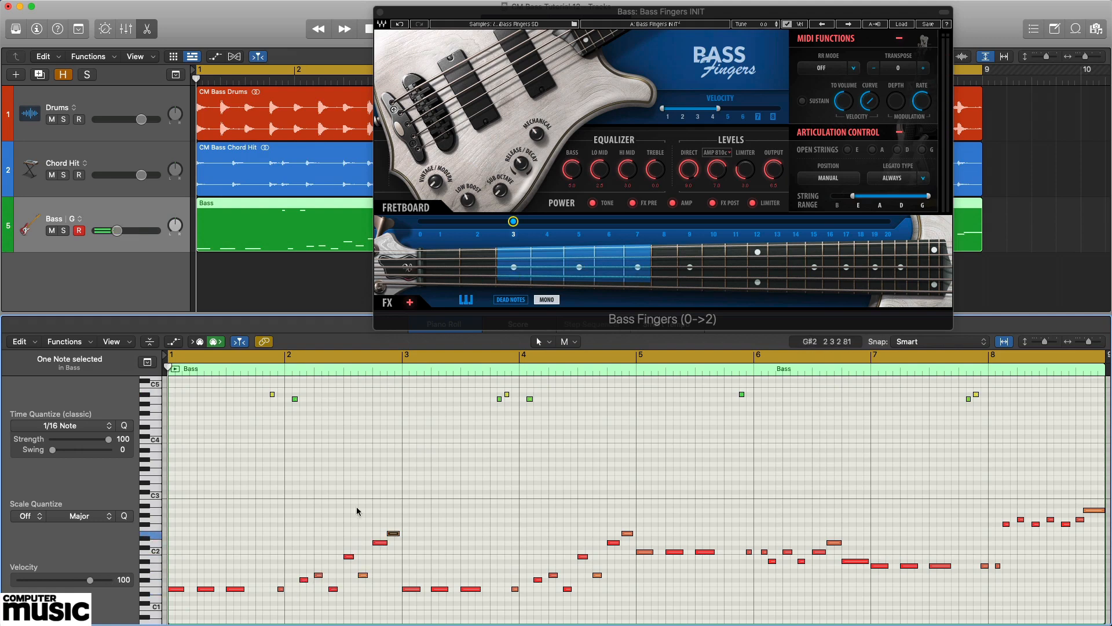
pyautogui.click(500, 400)
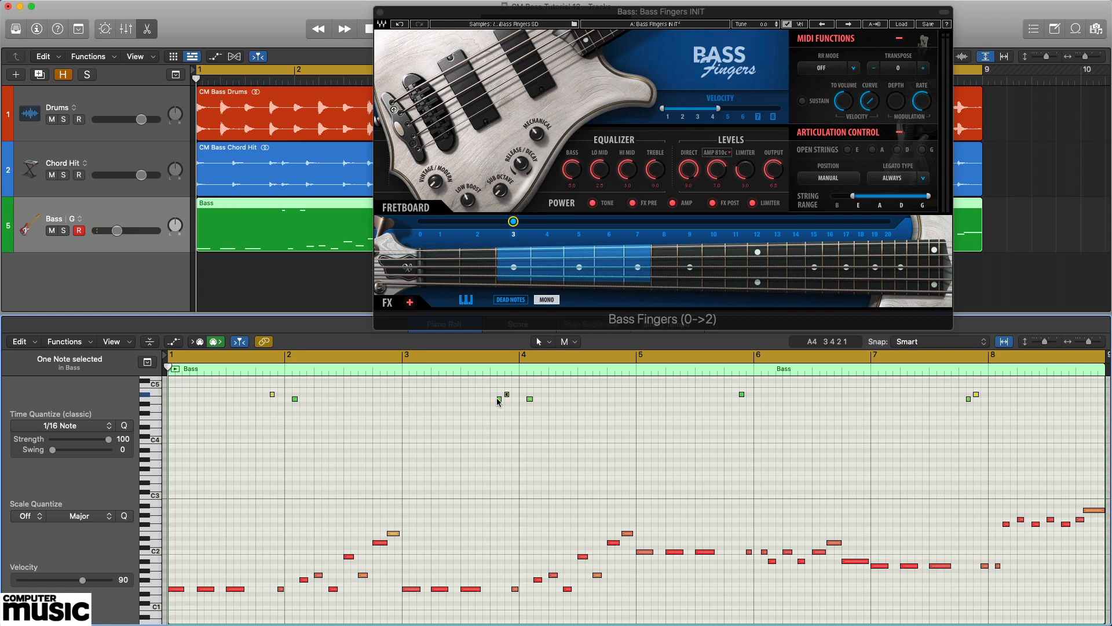
pyautogui.click(614, 543)
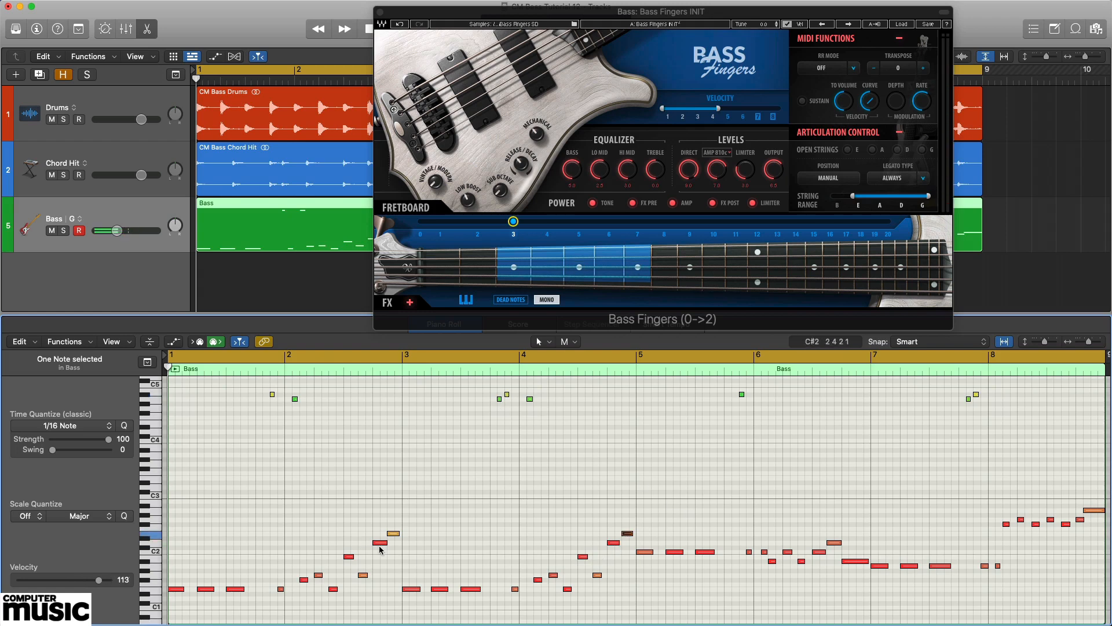
pyautogui.click(382, 544)
pyautogui.click(1007, 525)
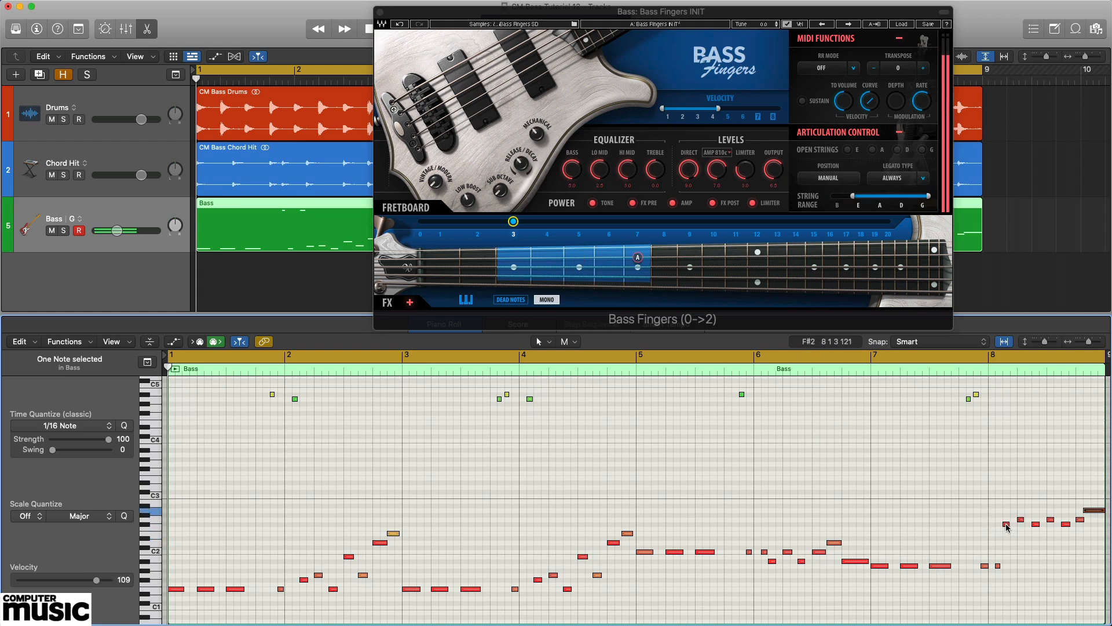
# Play back the eight-bar bassline in the full mix, comparing it with the Bass track soloed and with the Chord Hit track temporarily muted
pyautogui.click(992, 483)
pyautogui.press('space')
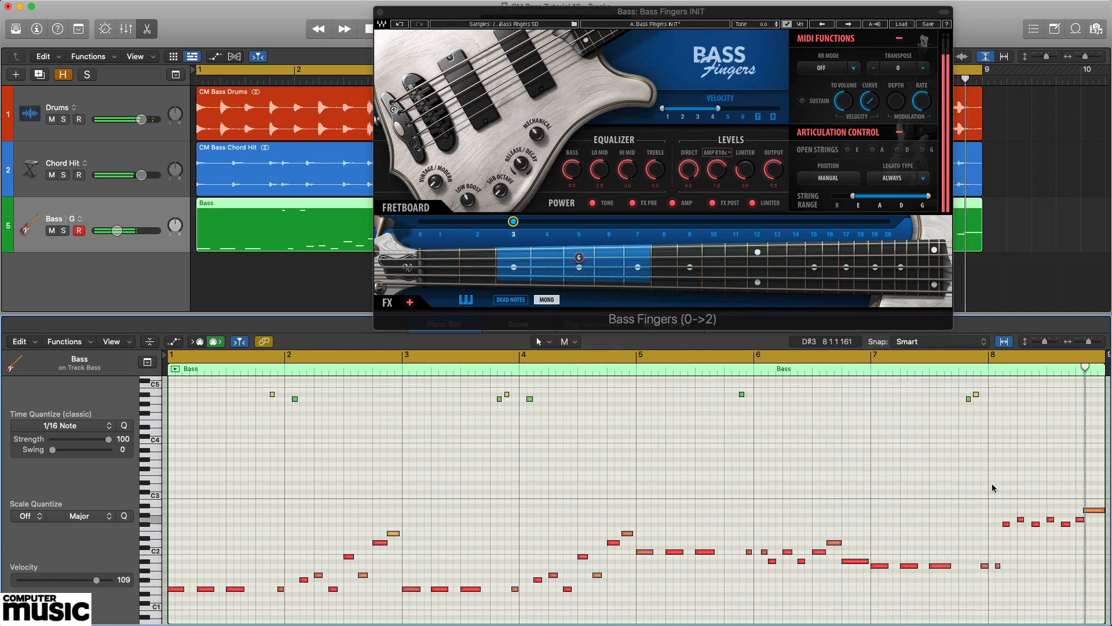
pyautogui.press('s')
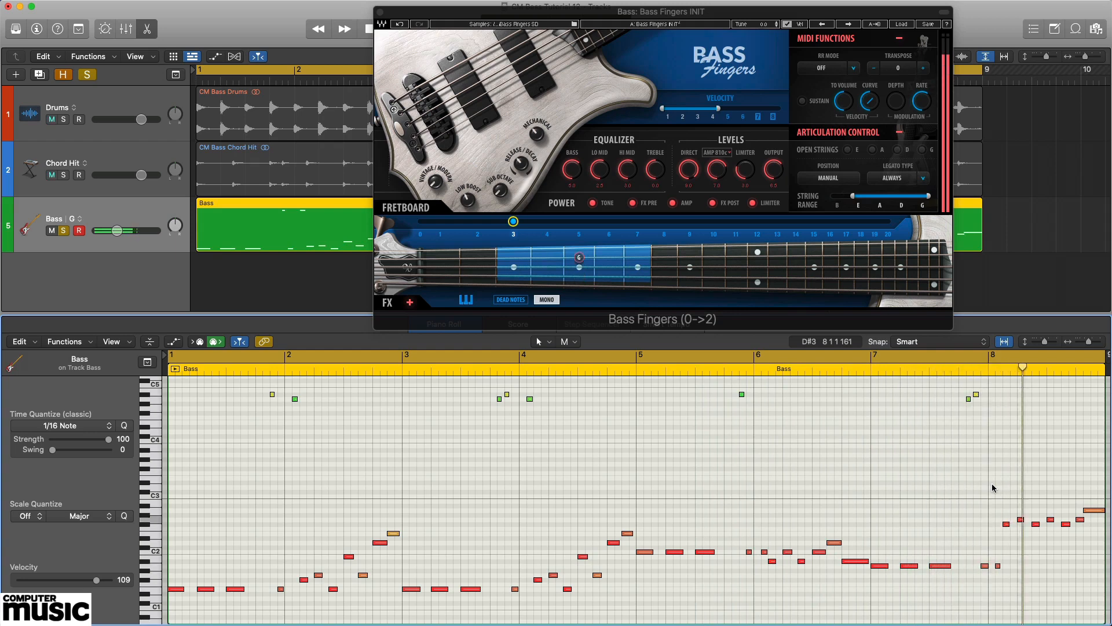
pyautogui.press('s')
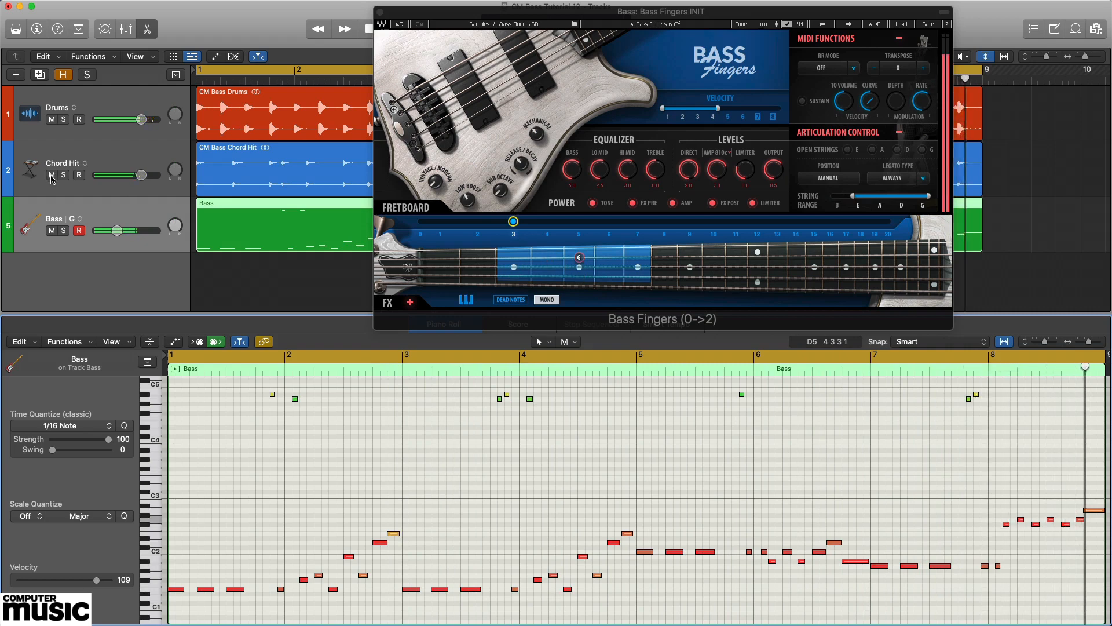
pyautogui.click(51, 176)
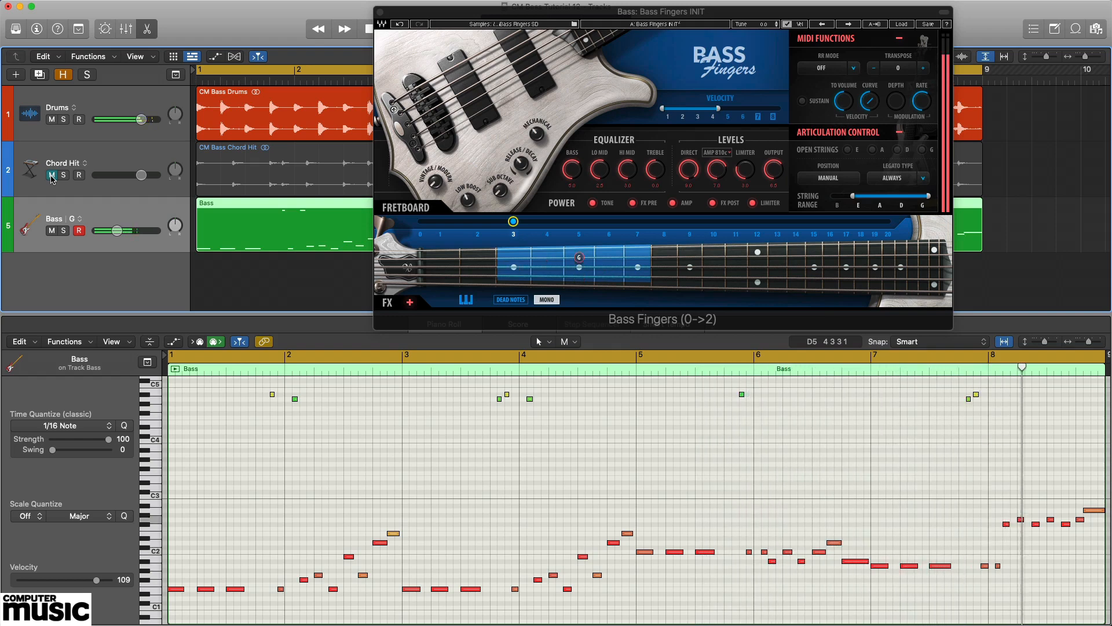
pyautogui.click(52, 175)
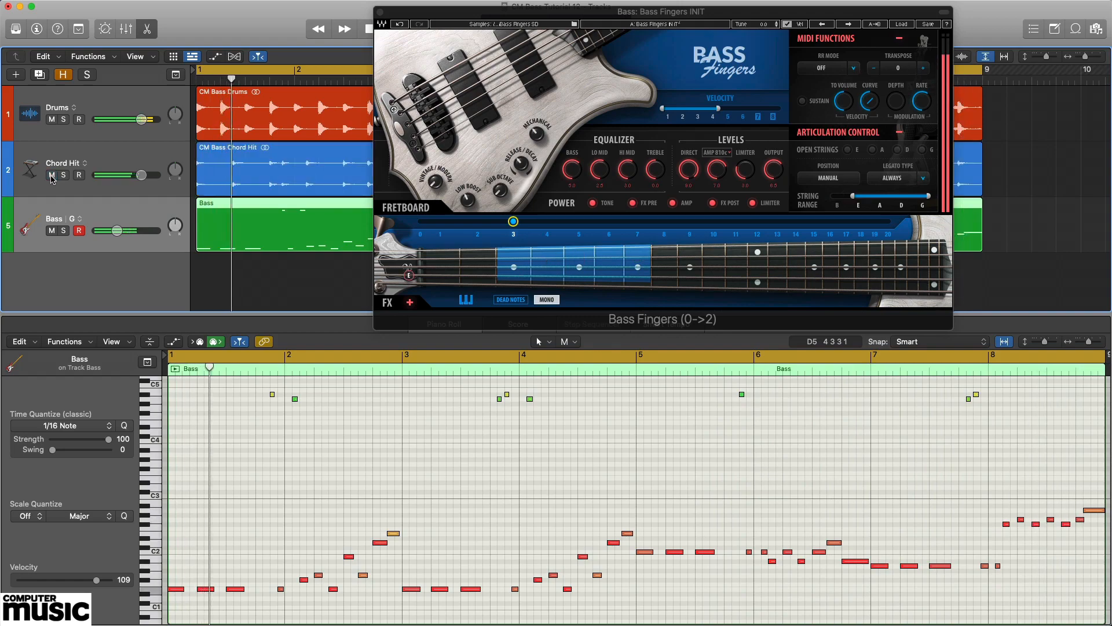